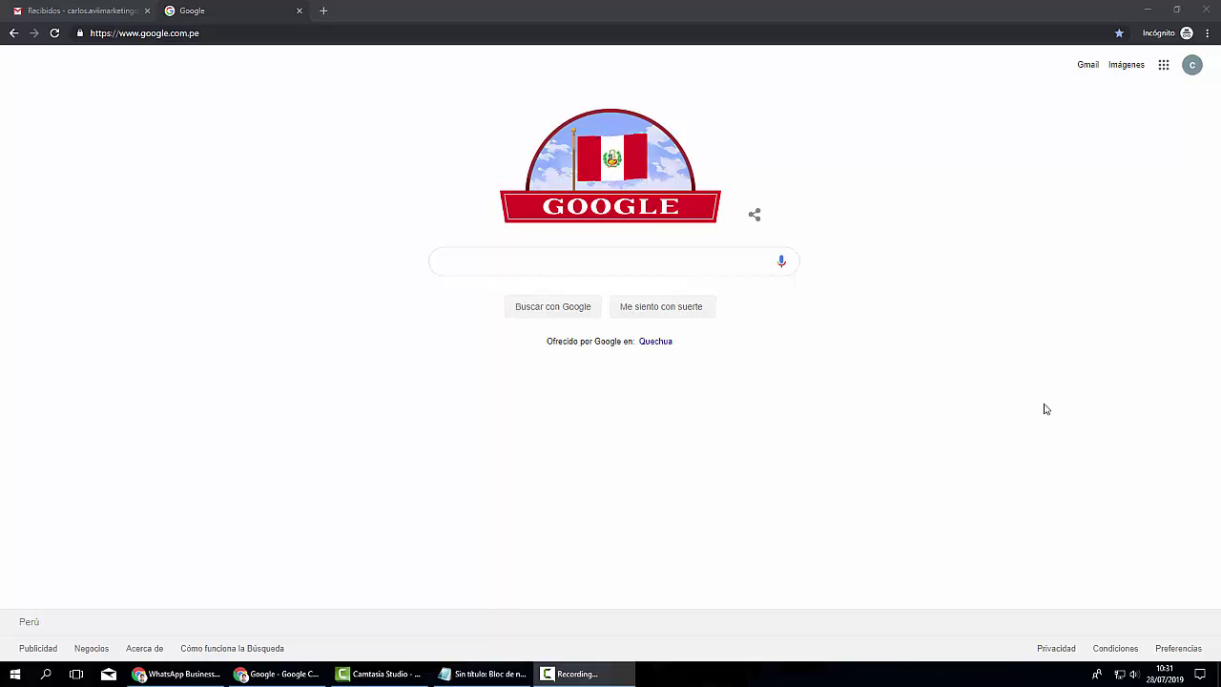
- Replace the address bar URL with ads.google.com and load the Google Ads site
left_click(139, 33)
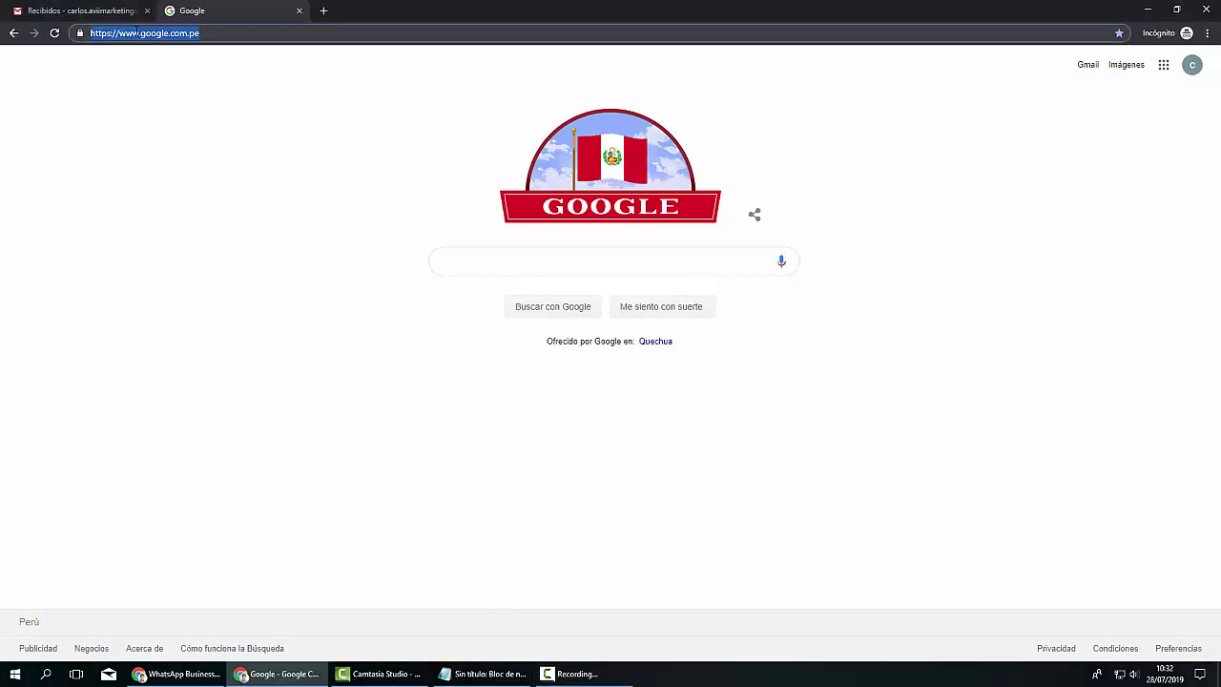
key("BackSpace")
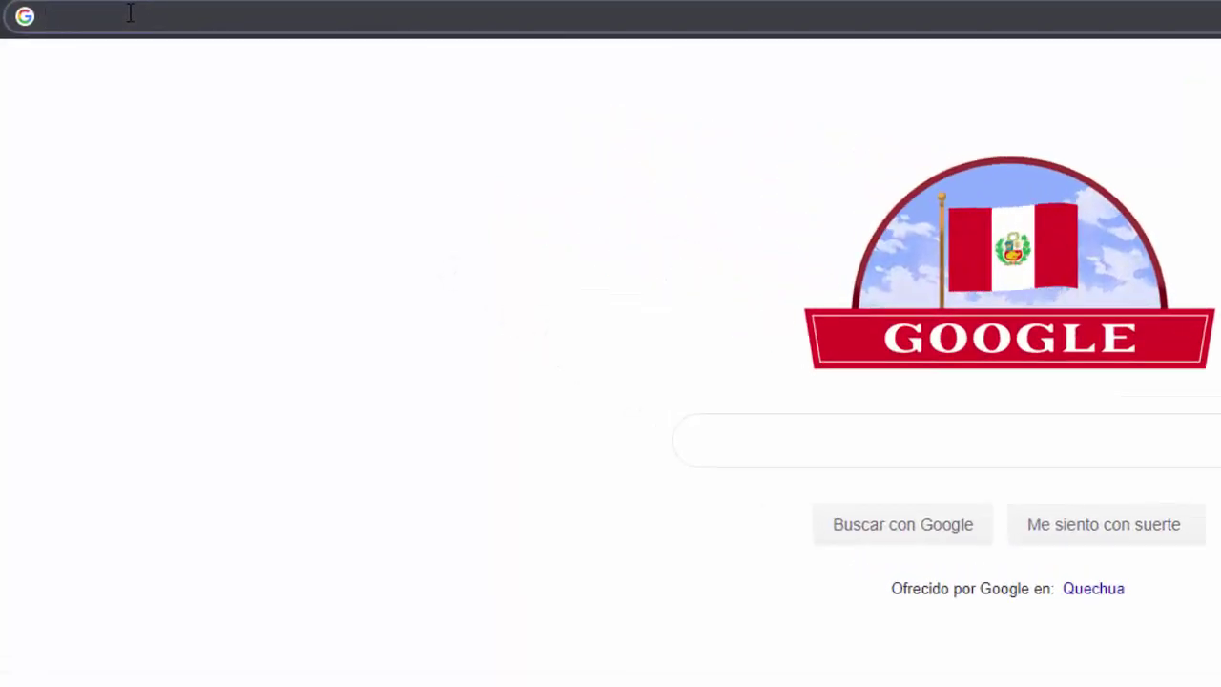
type("ads")
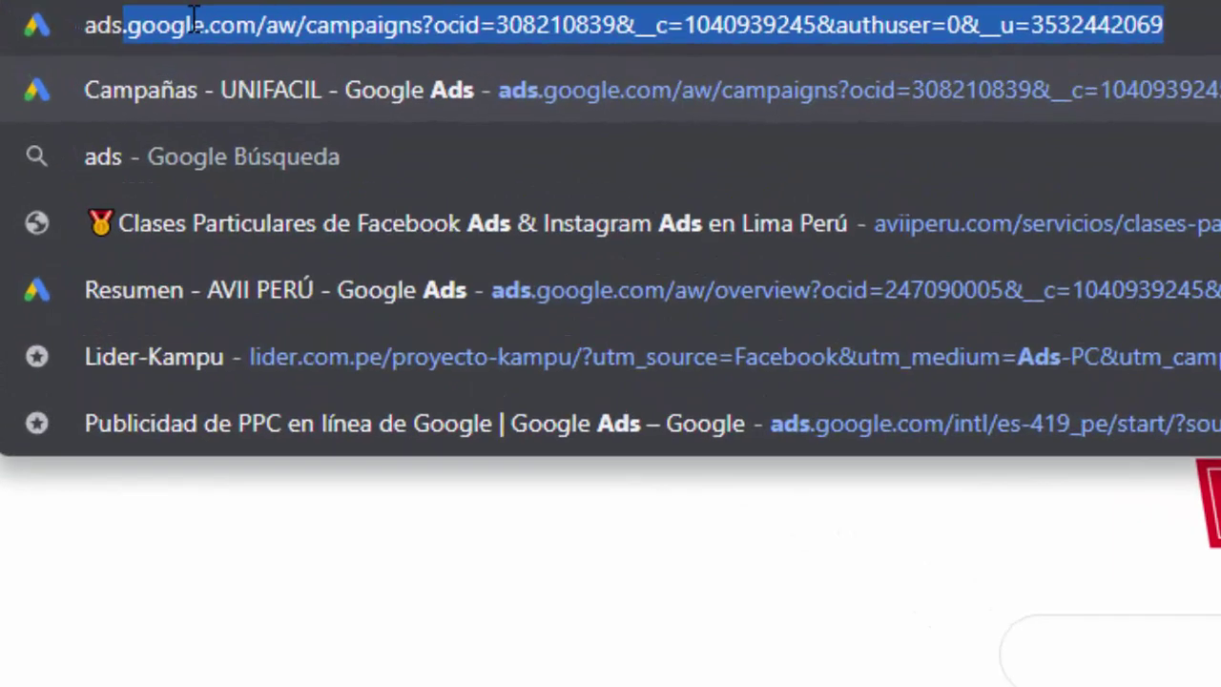
type(".google.com")
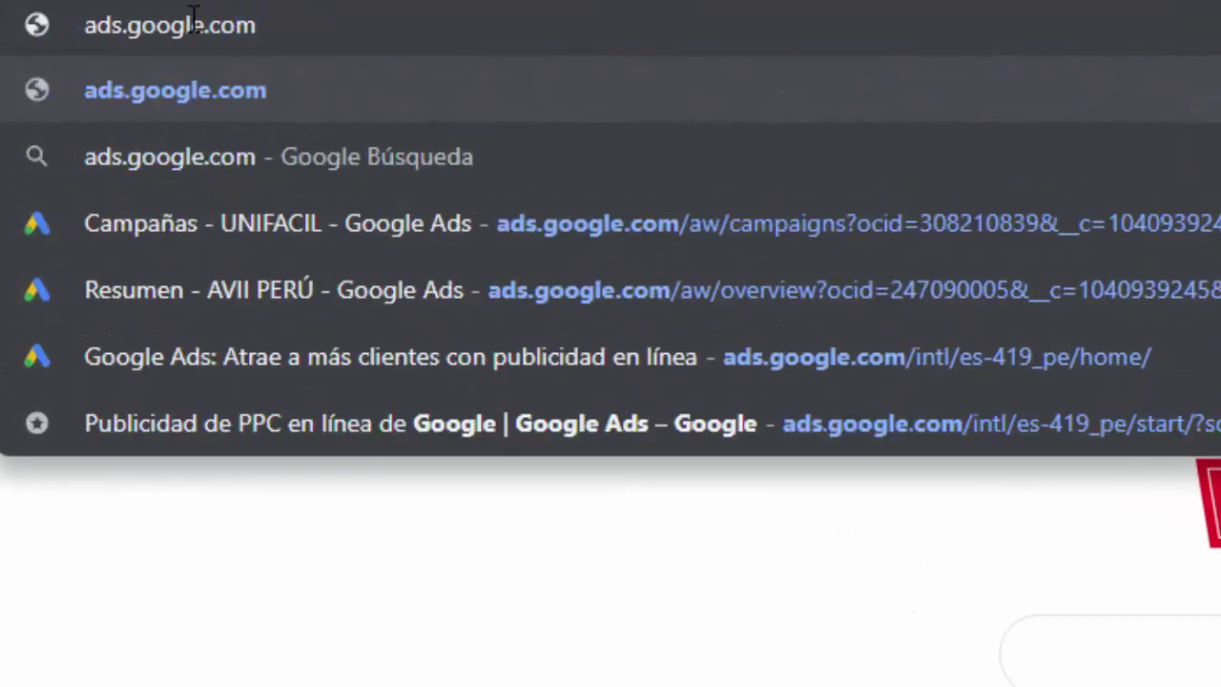
key("Return")
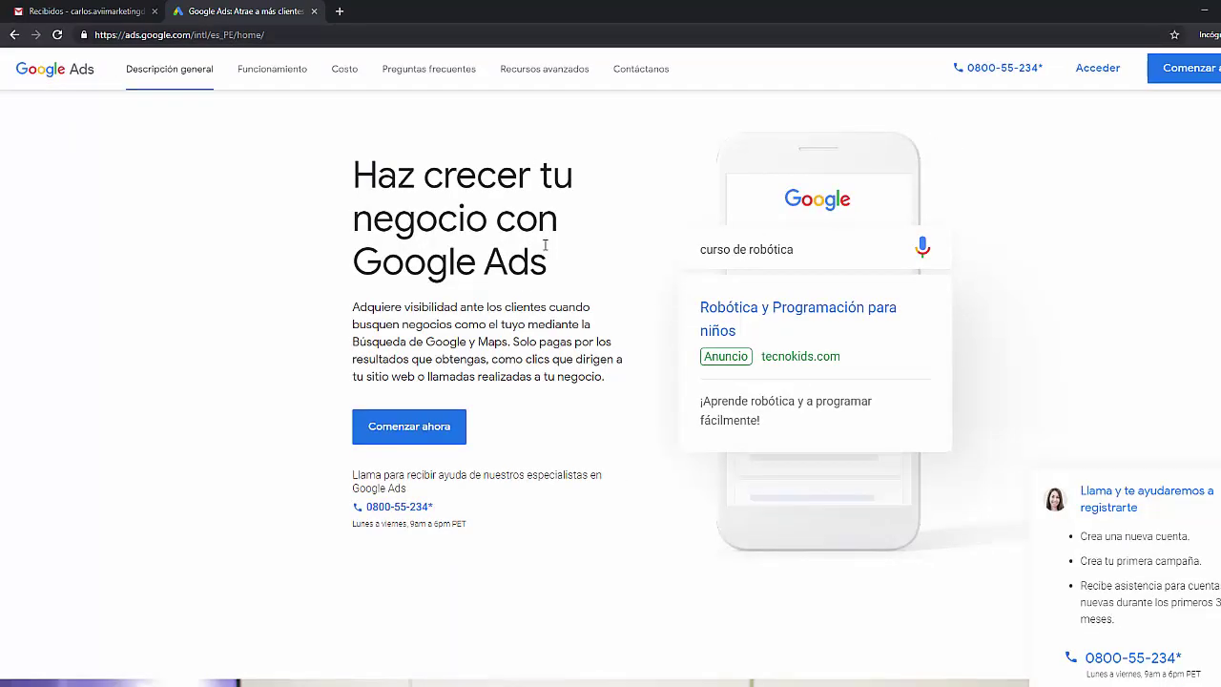
- Start a new campaign with the Tráfico al sitio web goal and the Búsqueda campaign type
left_click(436, 424)
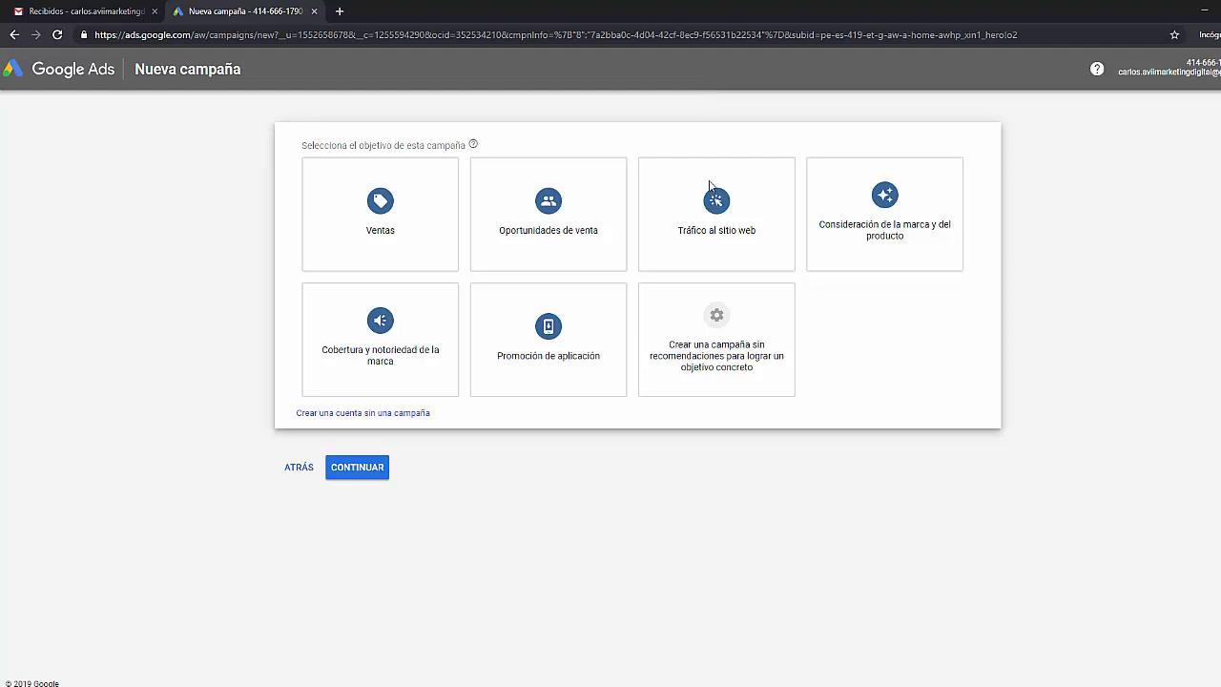
mouse_move(714, 195)
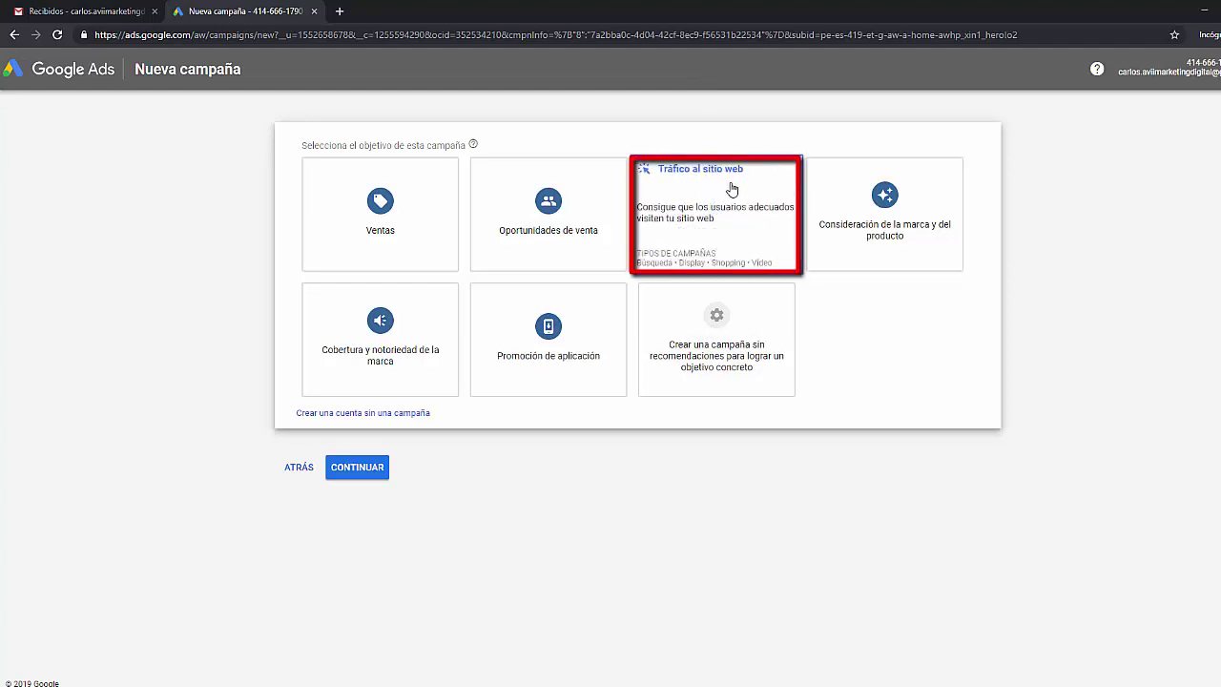
left_click(722, 192)
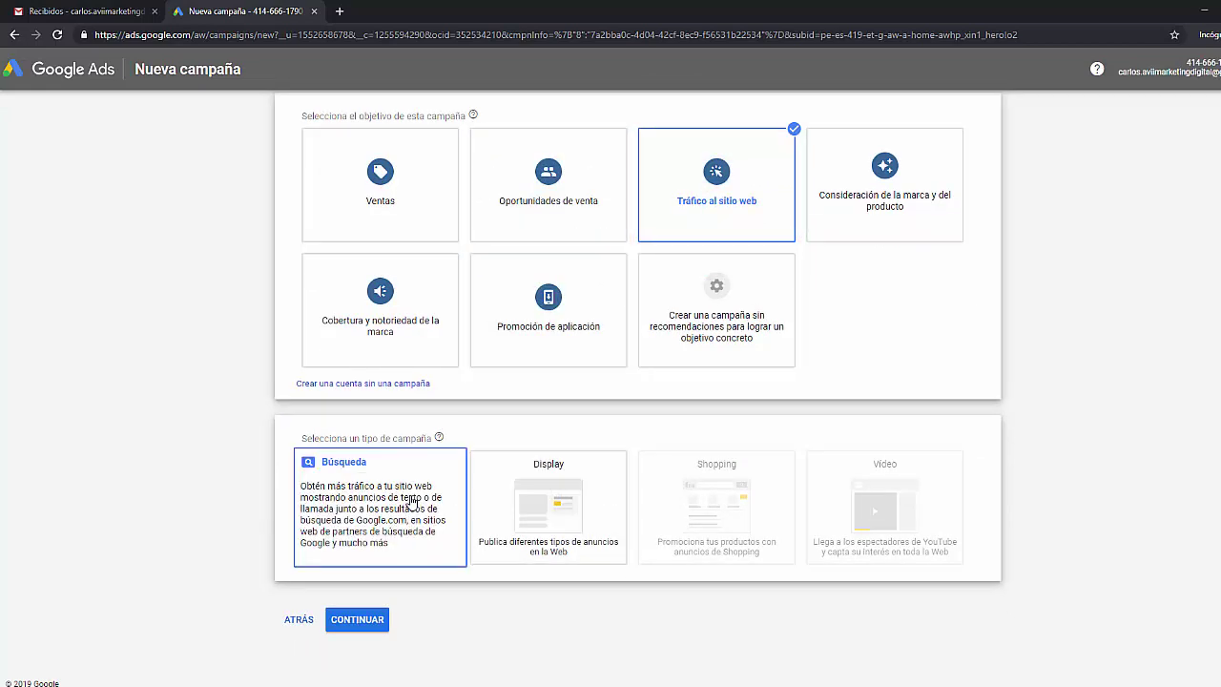
left_click(411, 502)
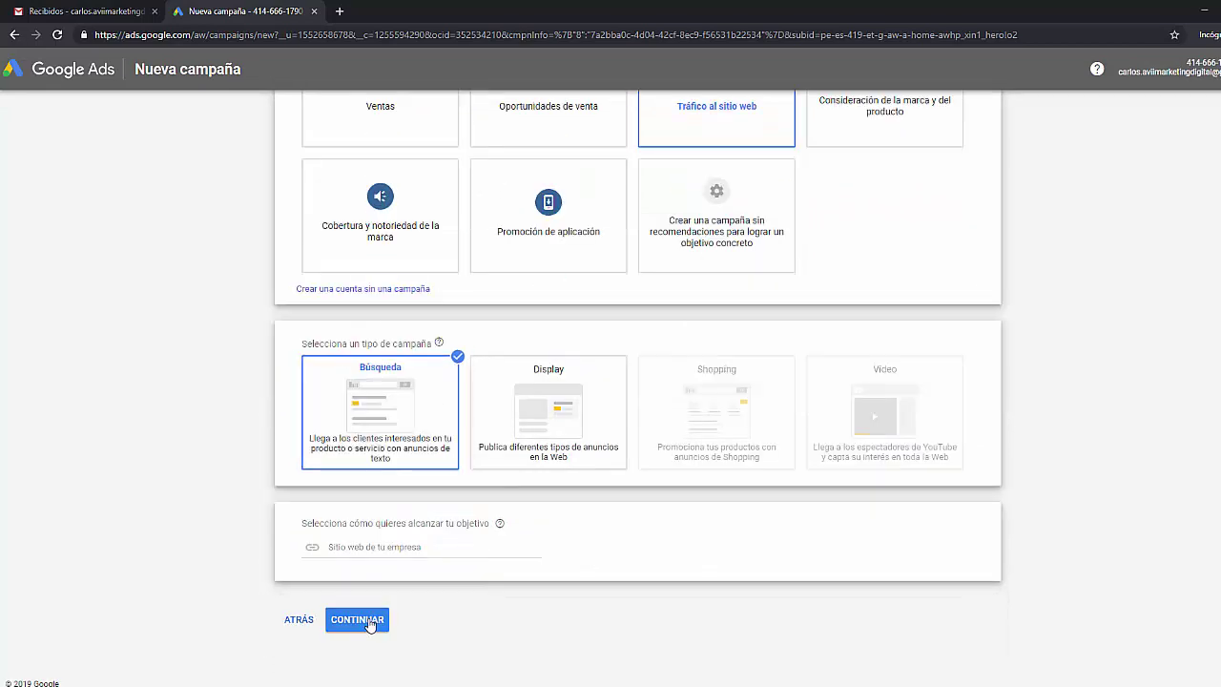
left_click(370, 625)
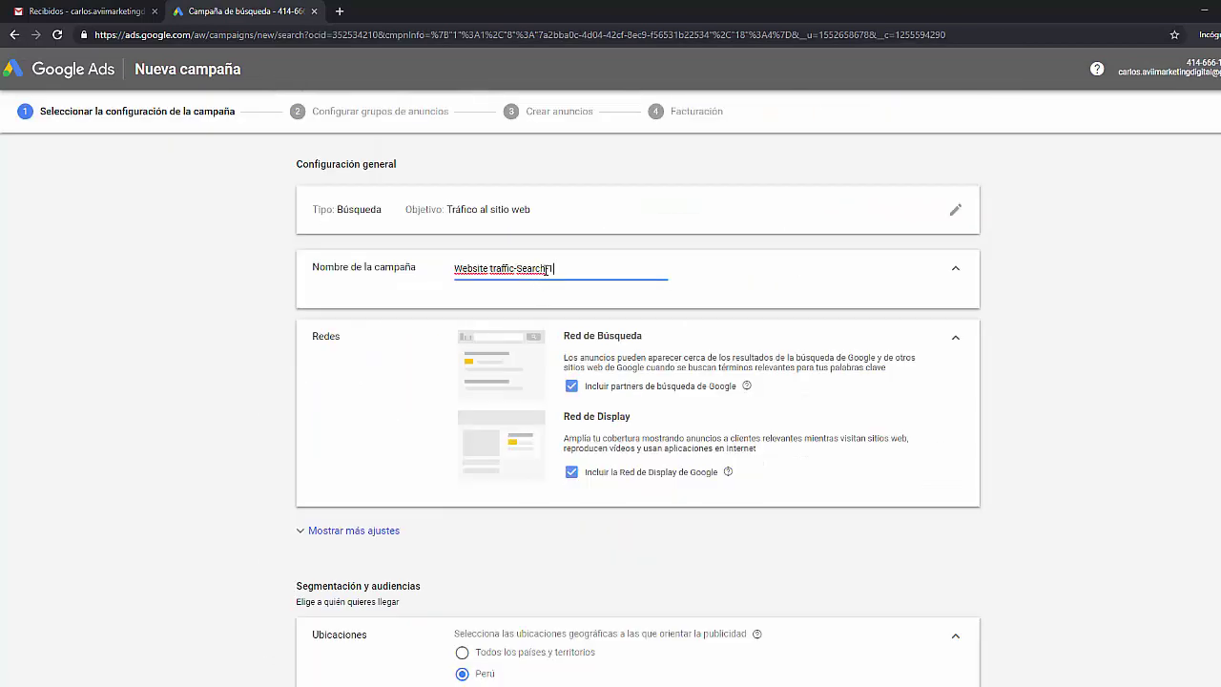
- Exclude the Display Network and set a 3 PEN daily budget
scroll(525, 292, "down", 3)
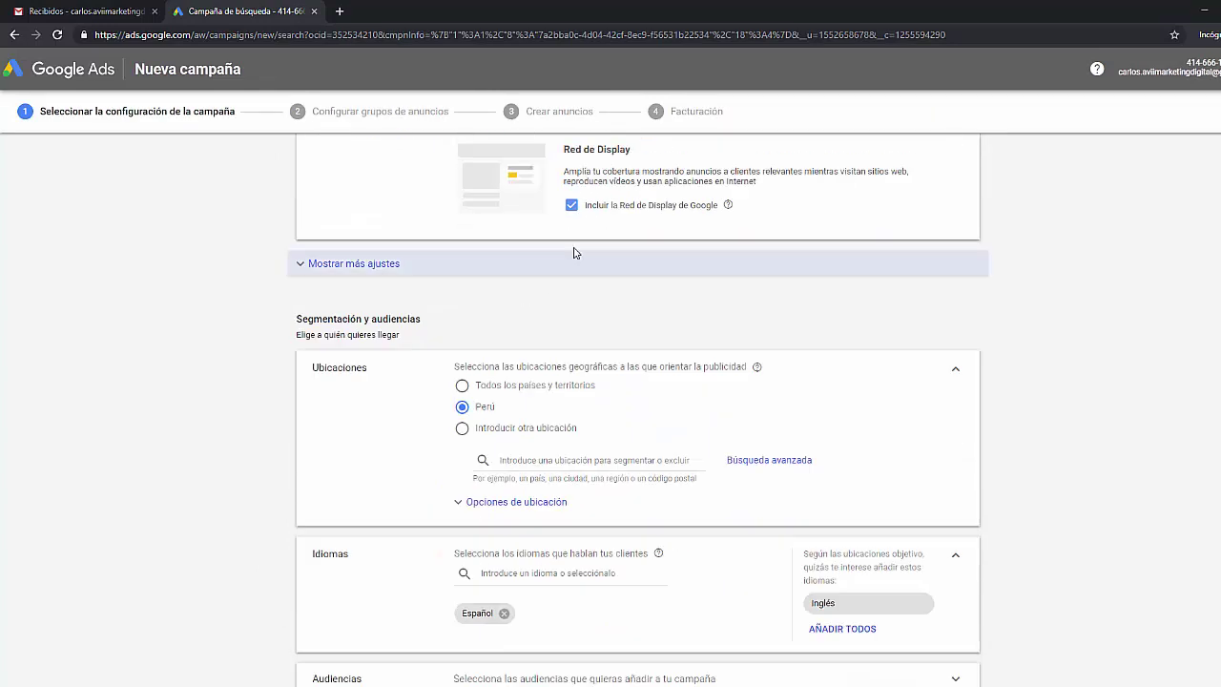
left_click(578, 211)
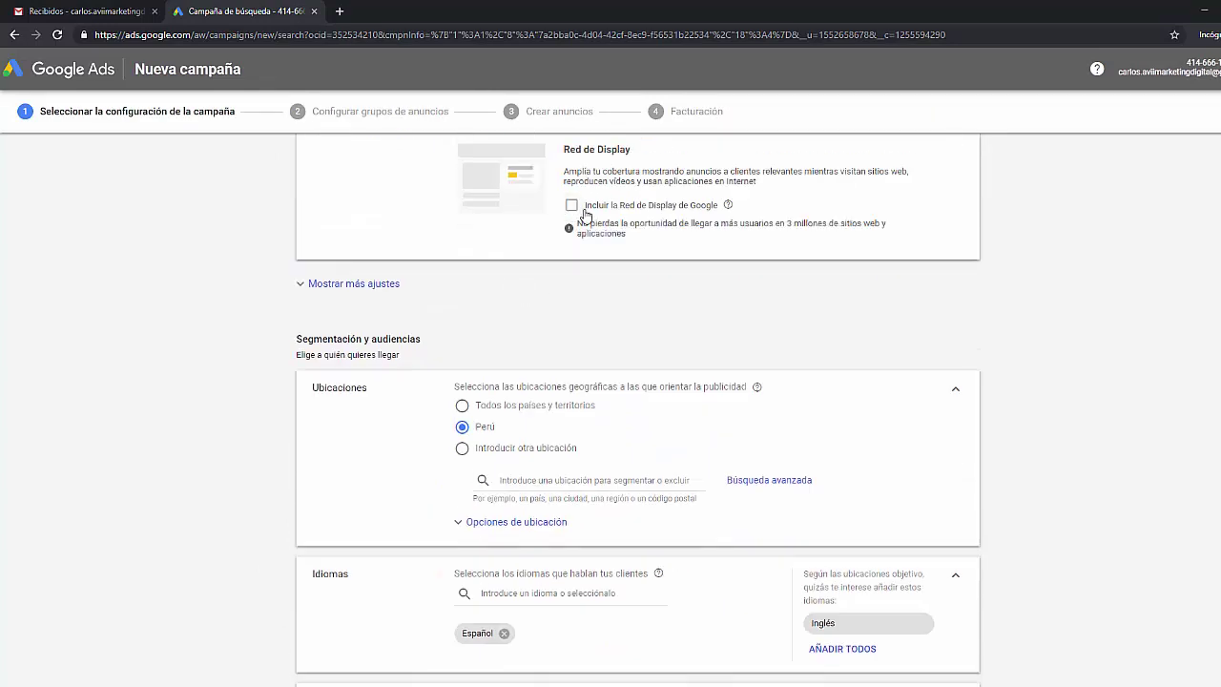
scroll(585, 221, "up", 1)
scroll(553, 343, "down", 6)
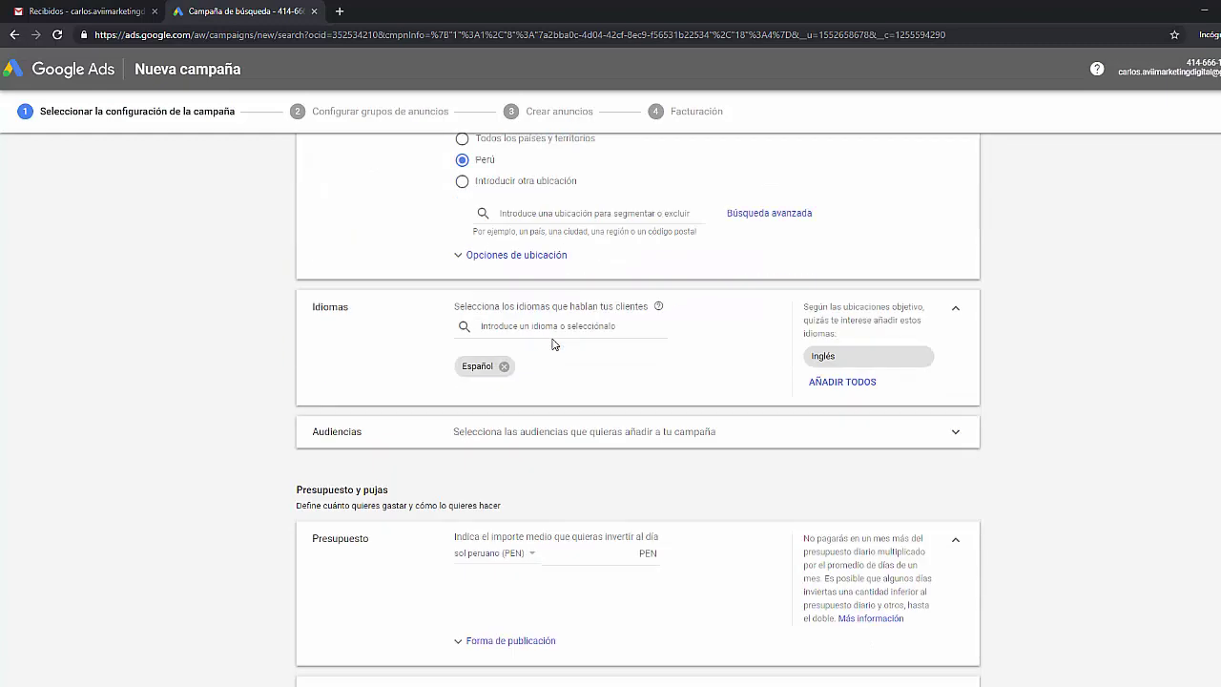
scroll(547, 338, "down", 1)
scroll(515, 334, "up", 1)
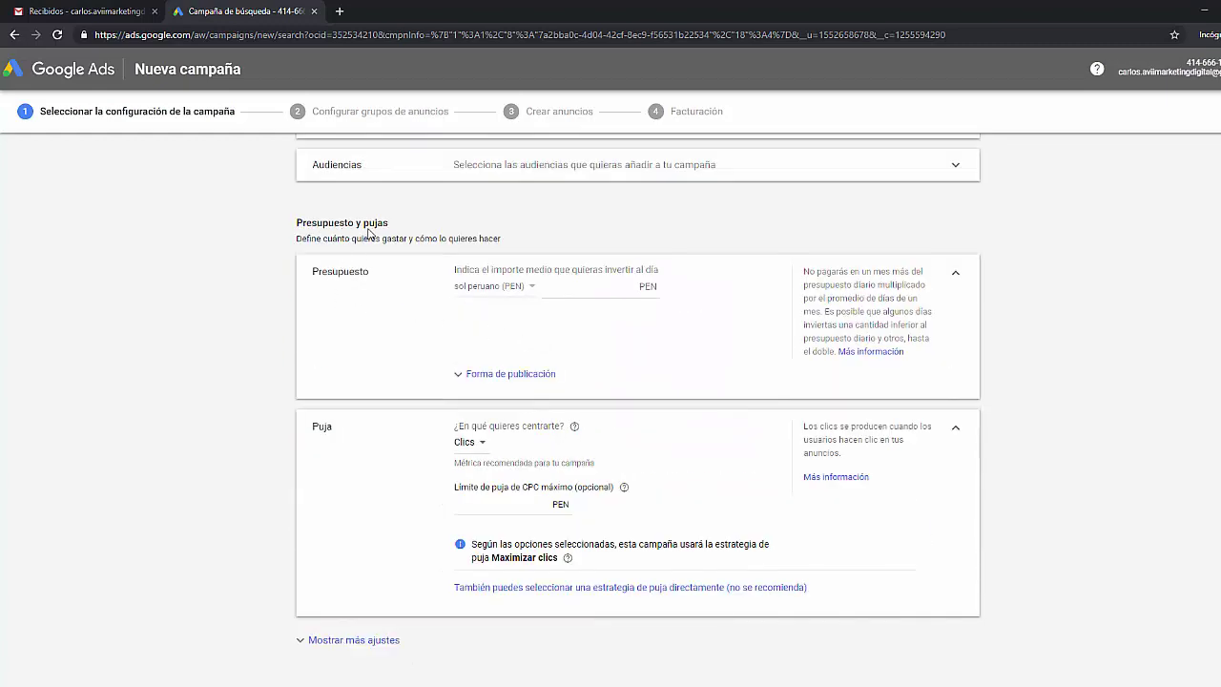
left_click(548, 286)
type("3")
left_click(683, 334)
- Save the campaign settings and give Grupo de anuncios 1 the keyword 'hola'
scroll(632, 336, "down", 1)
scroll(616, 352, "down", 3)
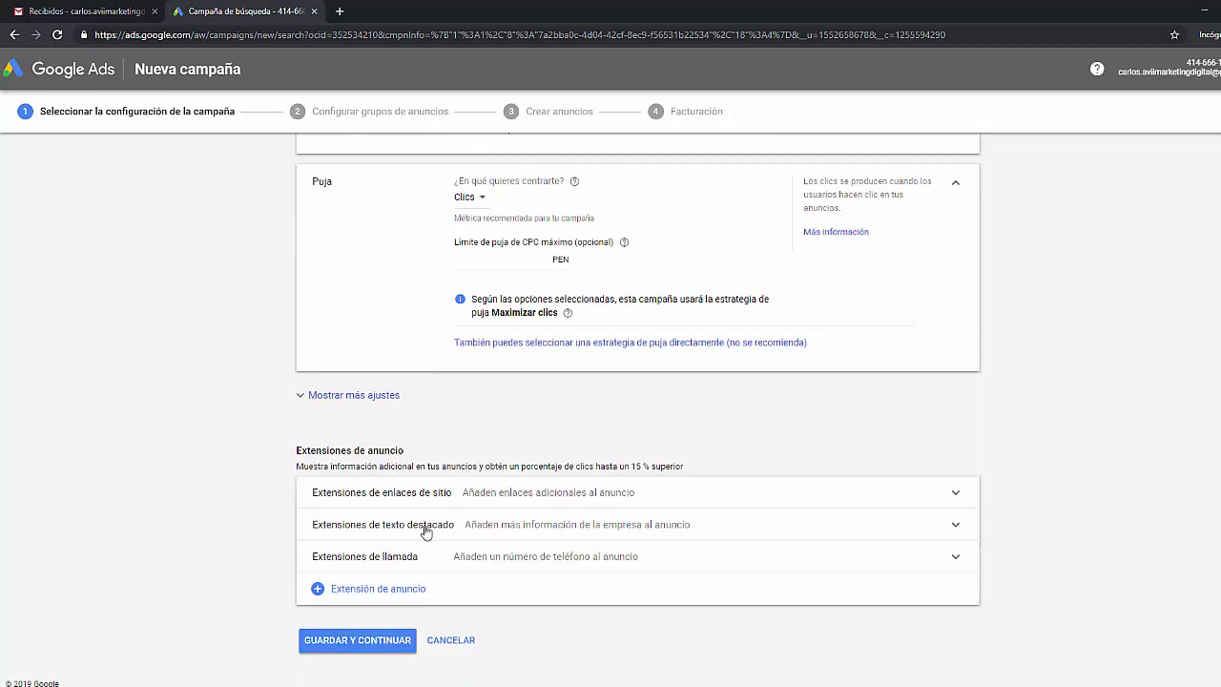
left_click(380, 648)
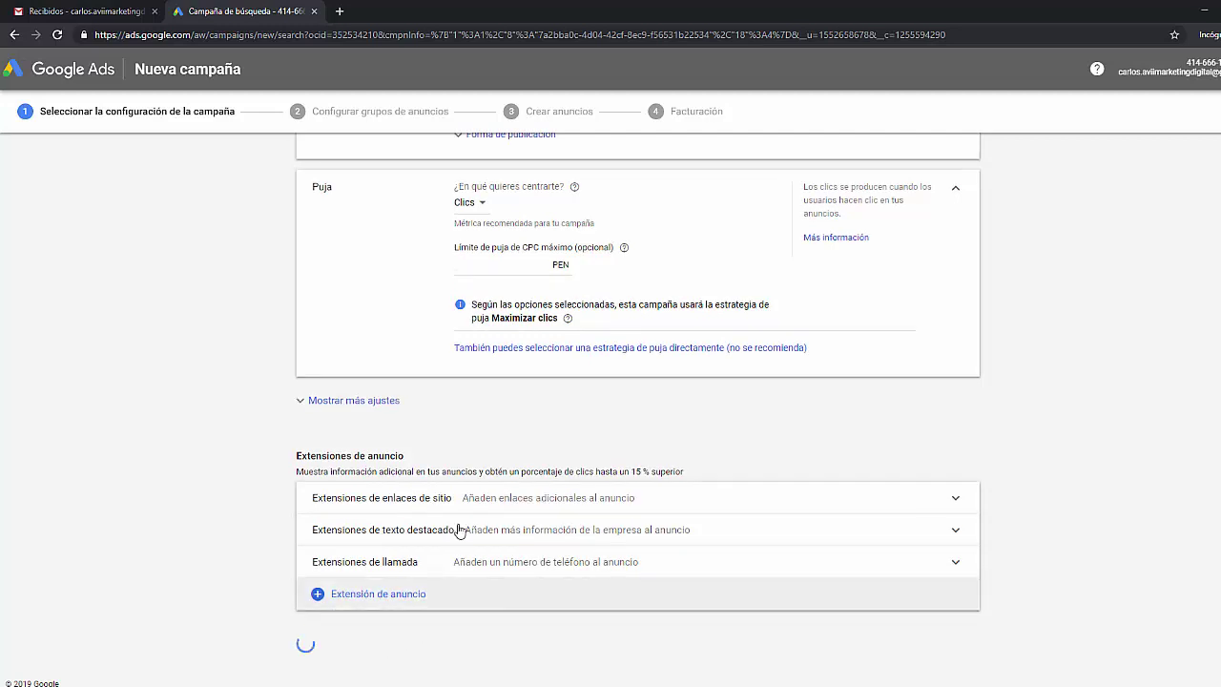
type("hola")
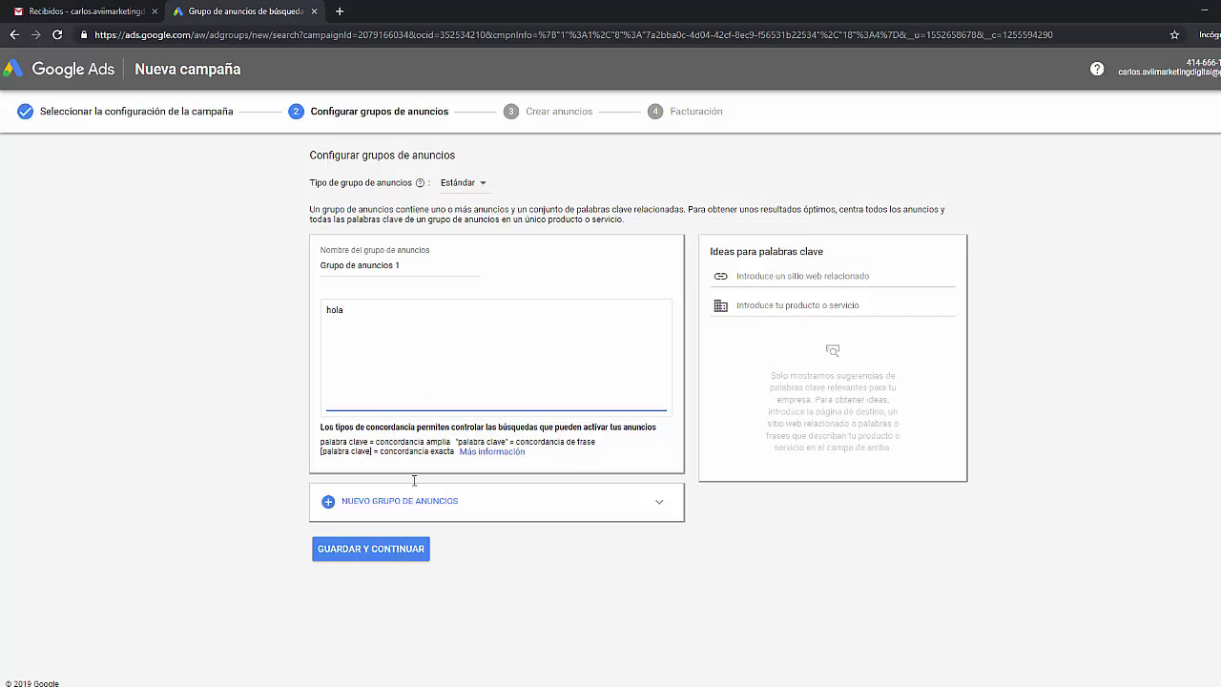
left_click(368, 551)
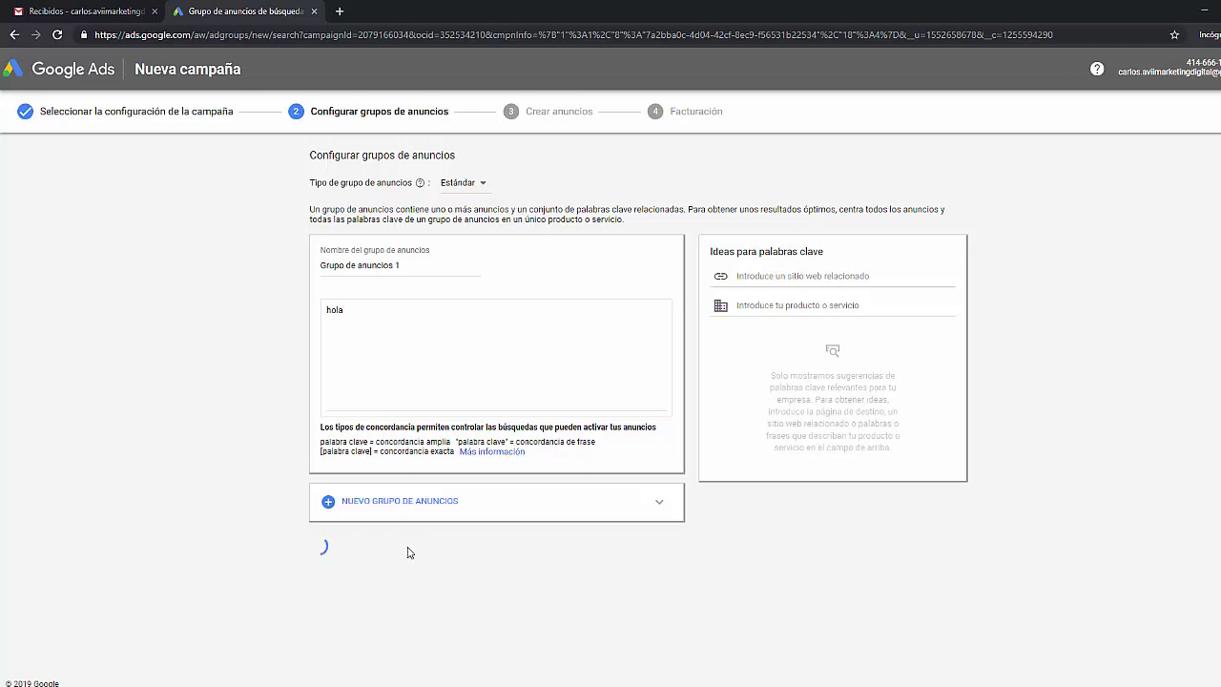
left_click(304, 363)
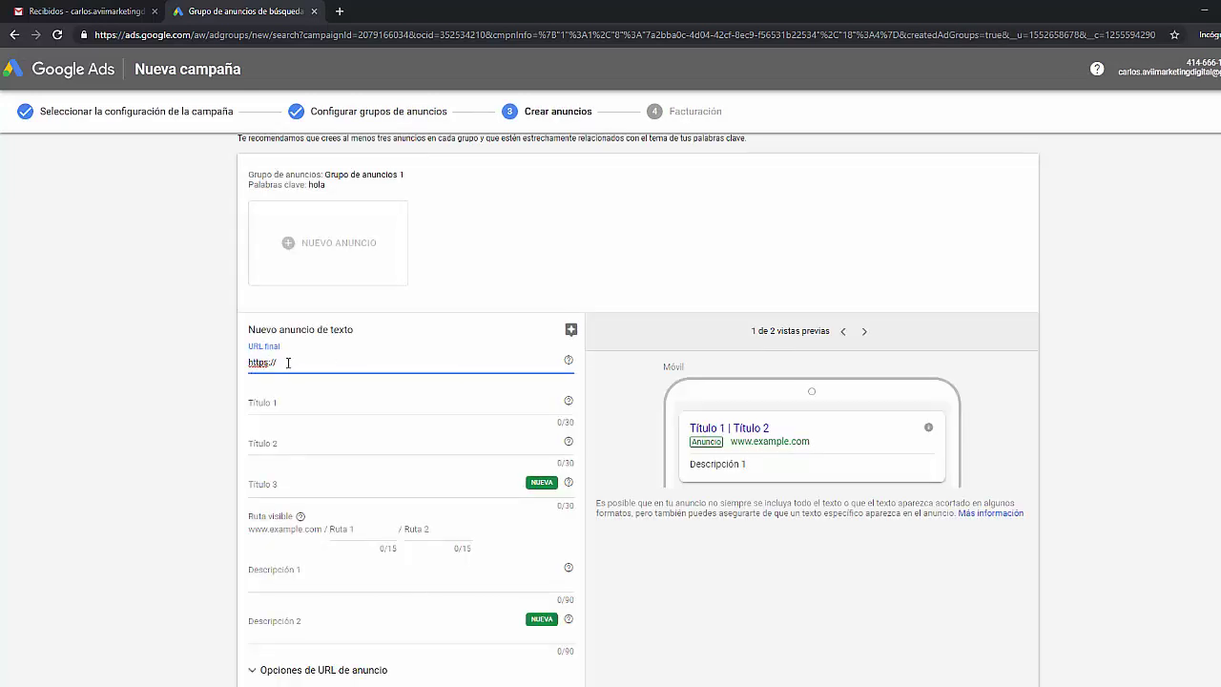
key("ctrl+a")
key("BackSpace")
type("www.facebook.com")
- Fill the headlines and description with 'hola' and save the text ad
left_click(338, 404)
type("hola")
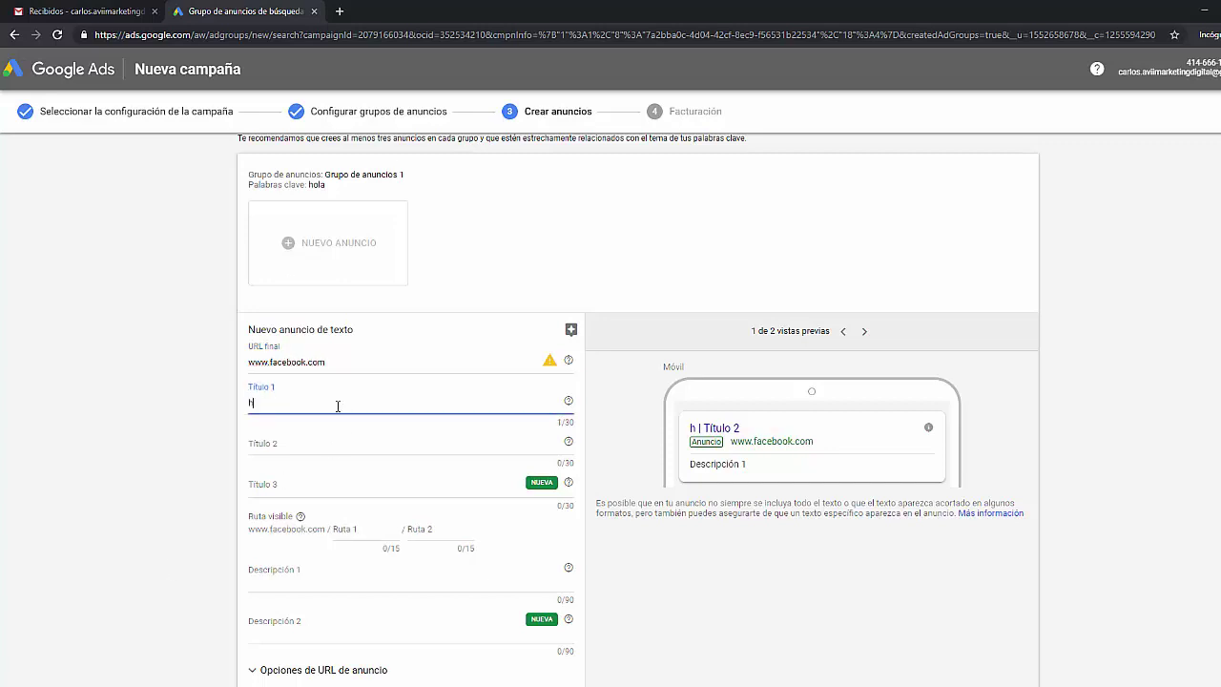
key("Tab")
type("h")
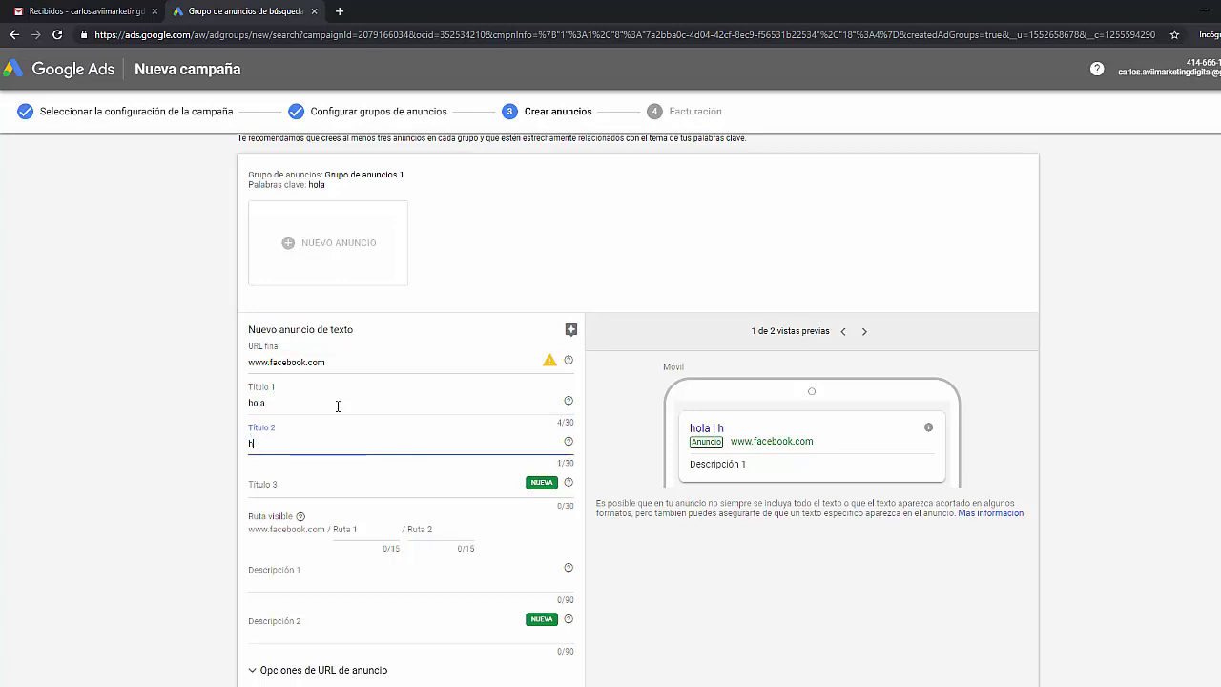
type("olahola")
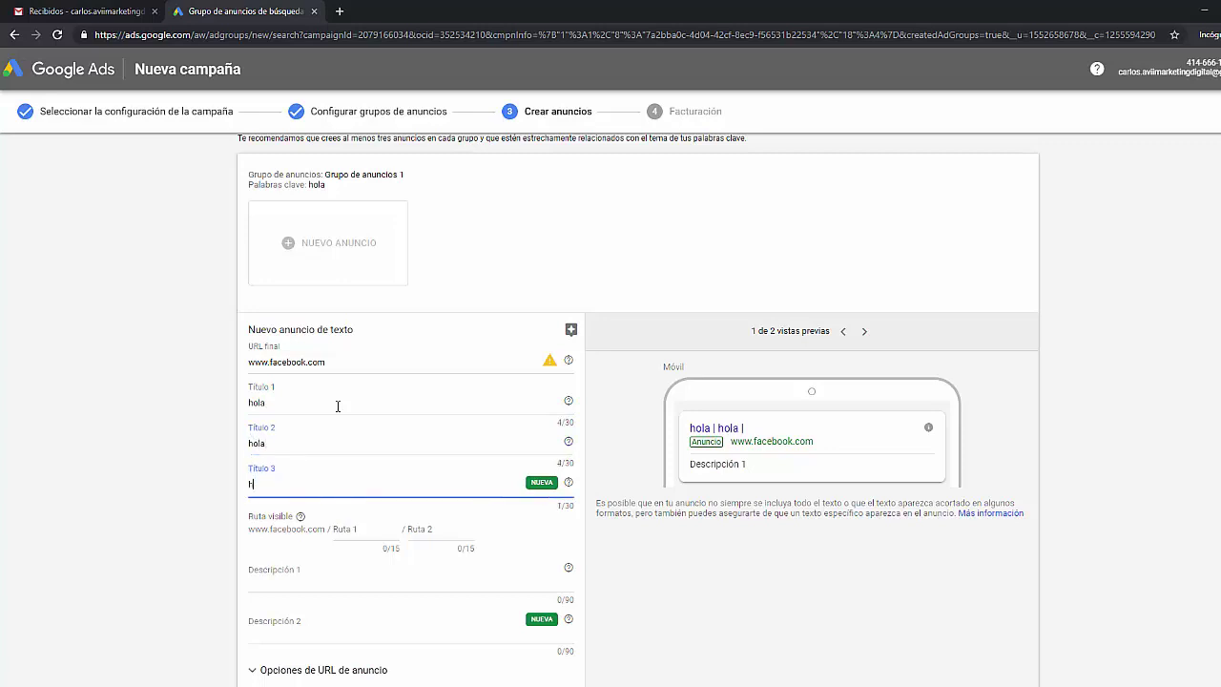
key("Tab")
type("hola")
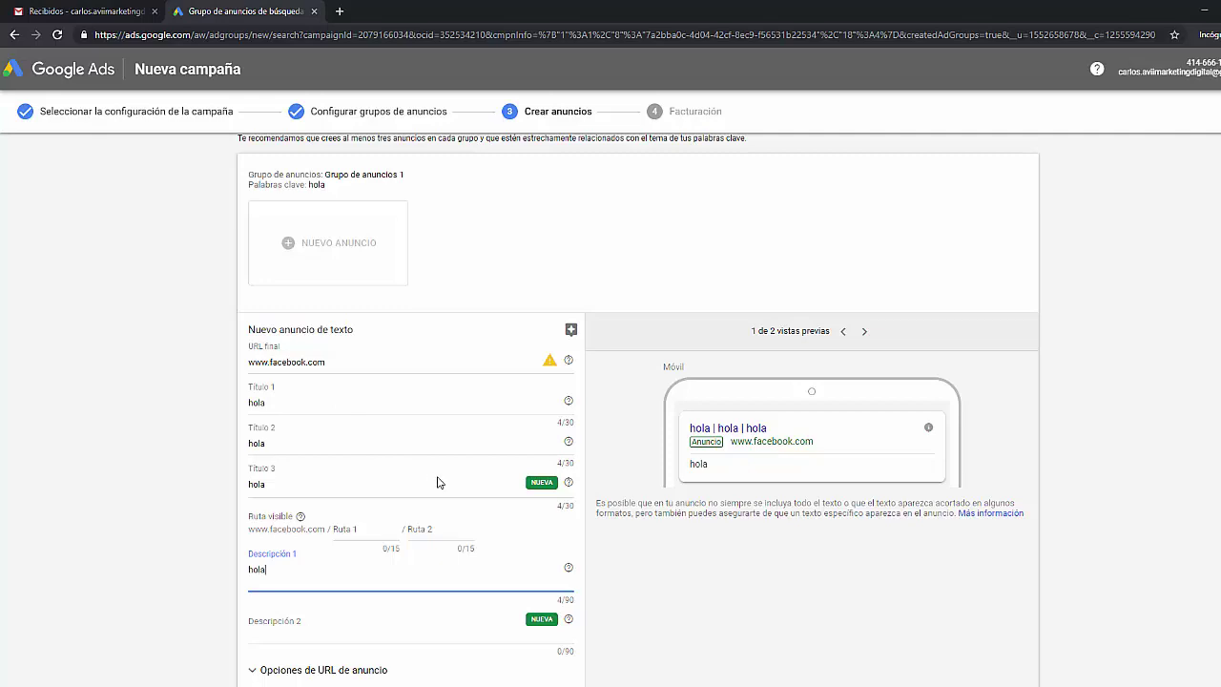
scroll(410, 466, "down", 2)
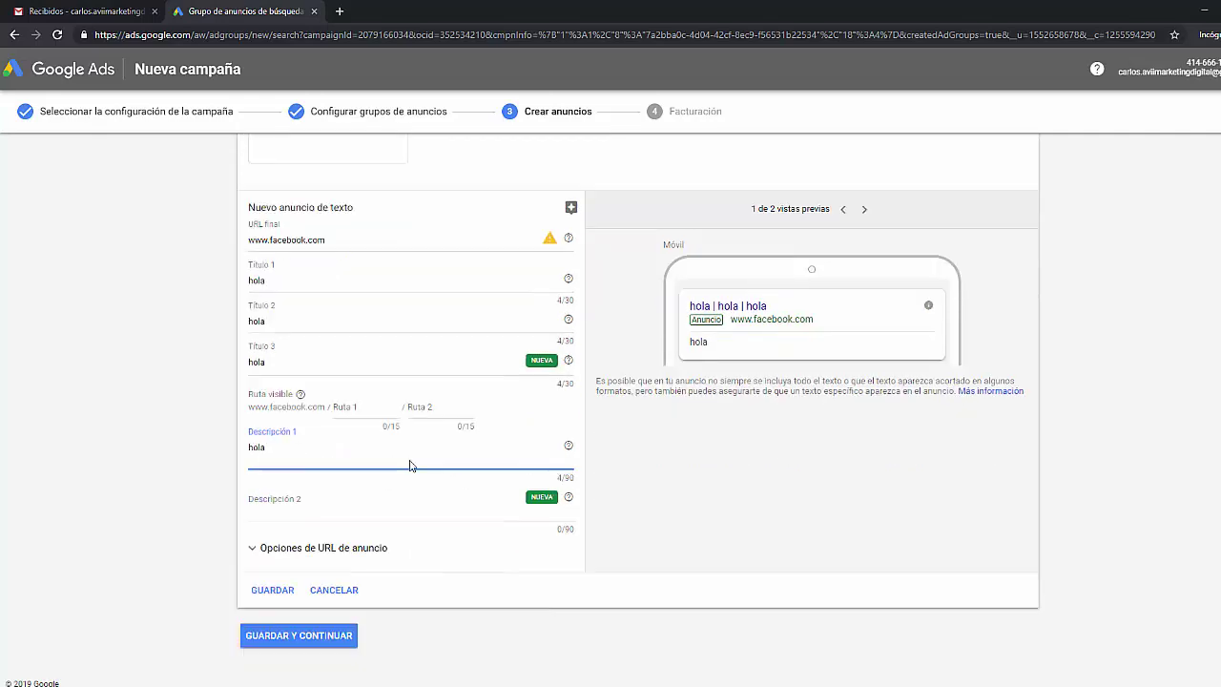
left_click(325, 637)
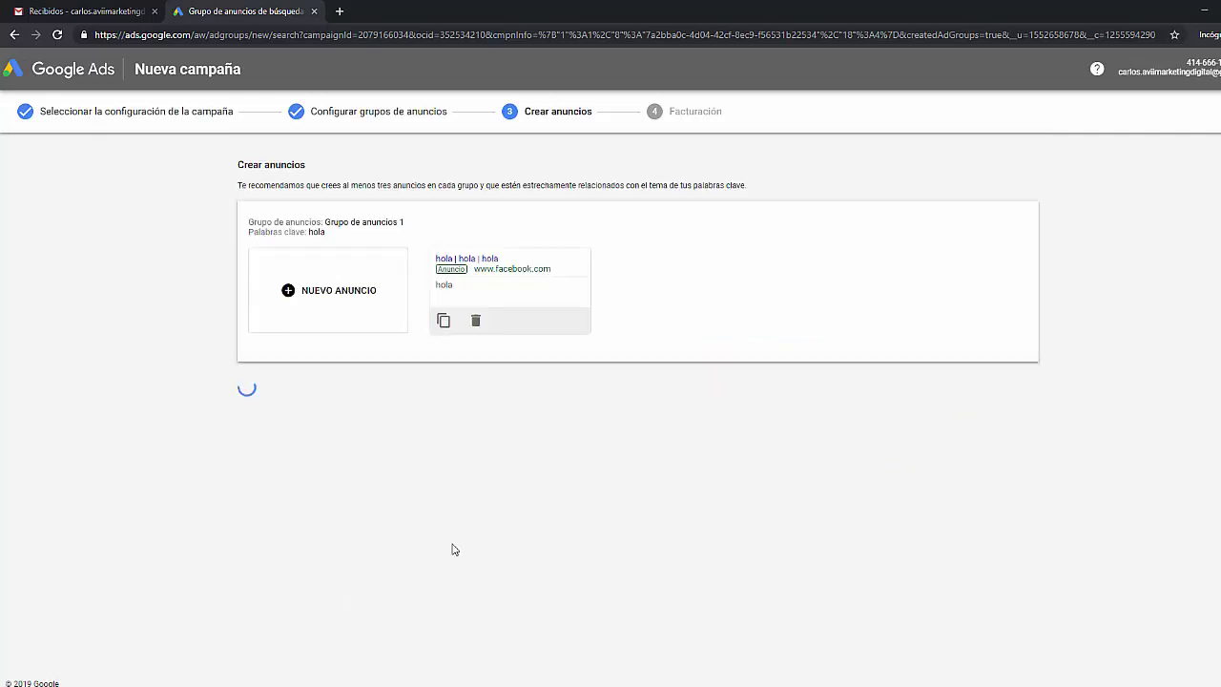
- Change the billing account type to Particular
scroll(563, 346, "down", 3)
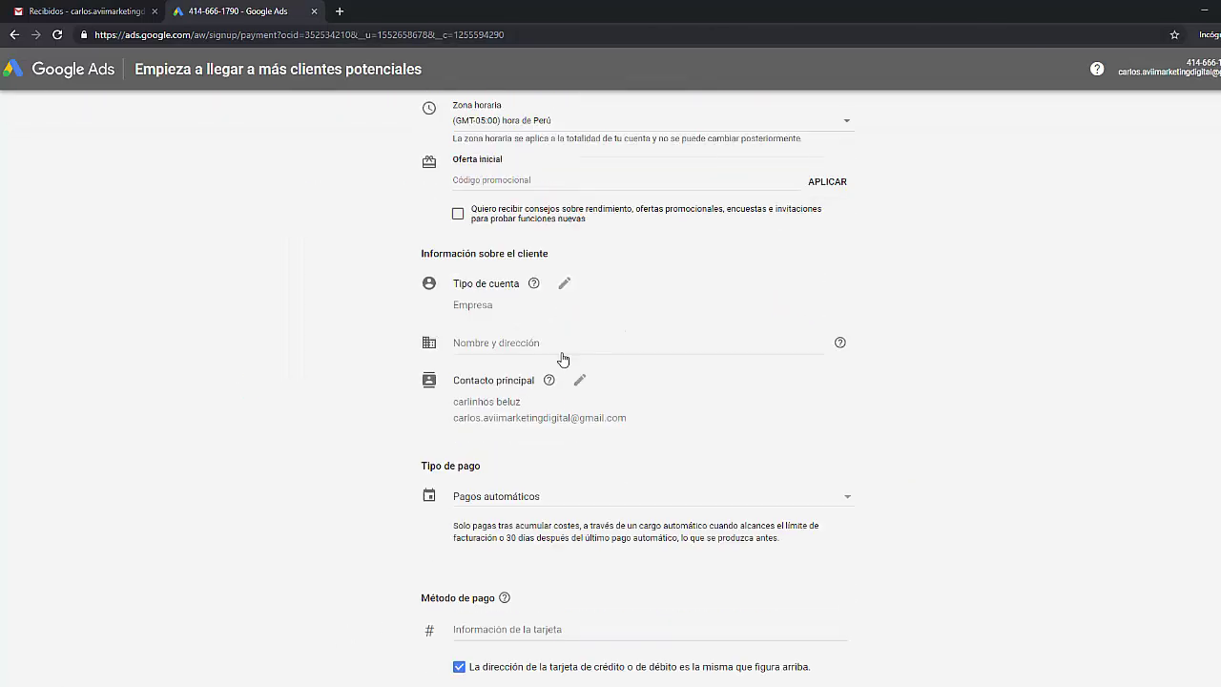
scroll(563, 358, "up", 1)
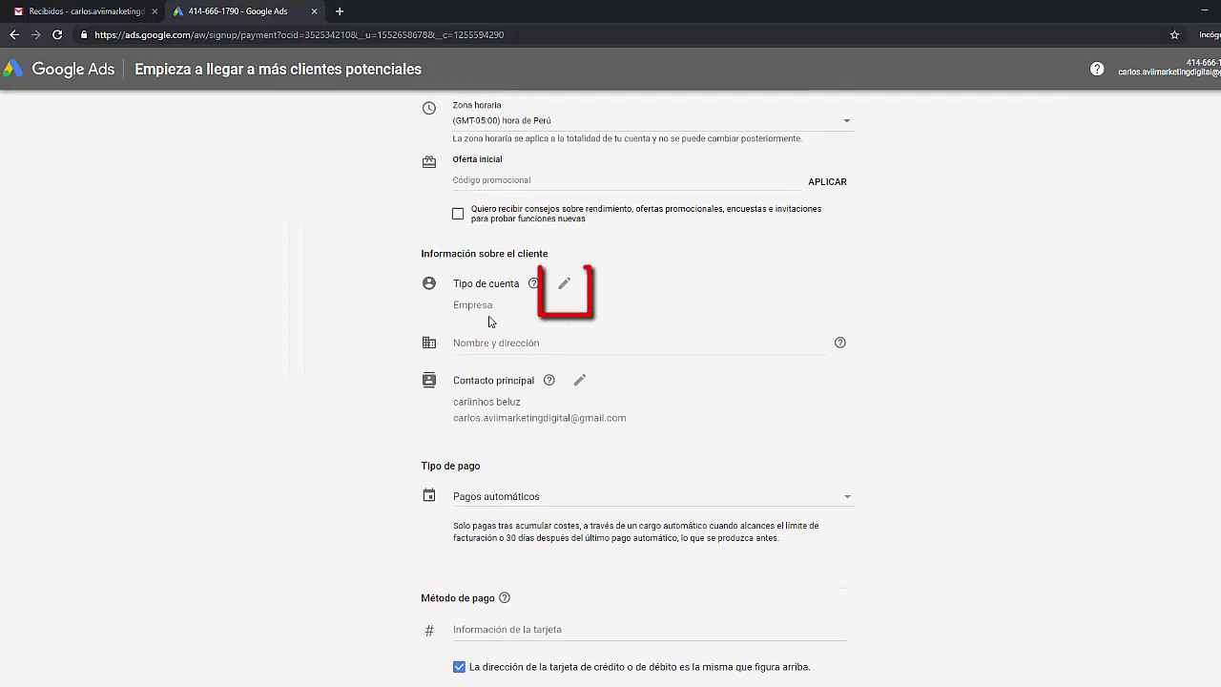
left_click(564, 285)
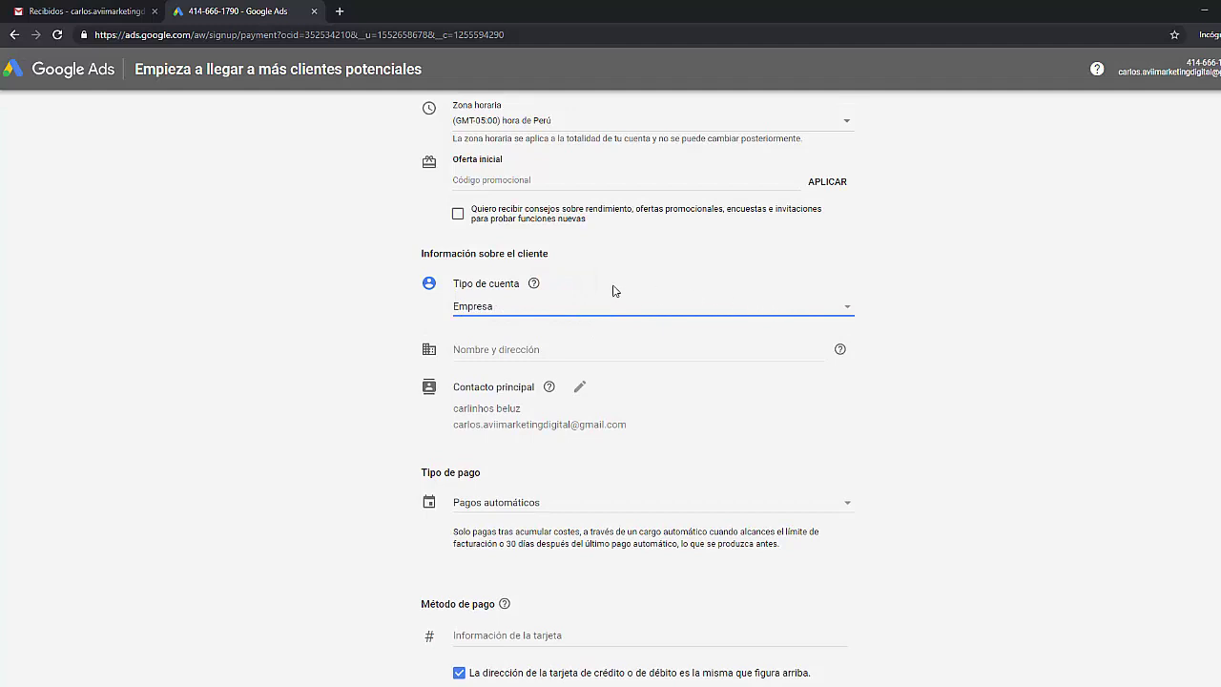
left_click(552, 287)
left_click(540, 305)
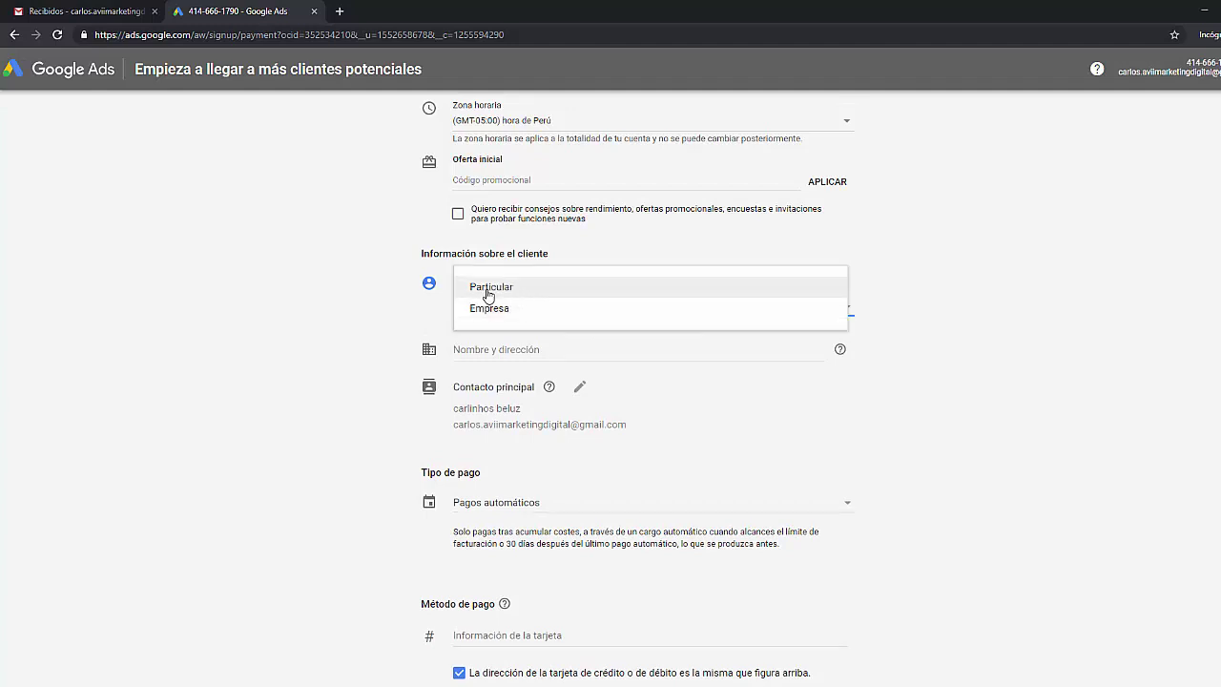
left_click(488, 291)
- Enter the customer's full name, both address lines, district and postal code
double_click(505, 382)
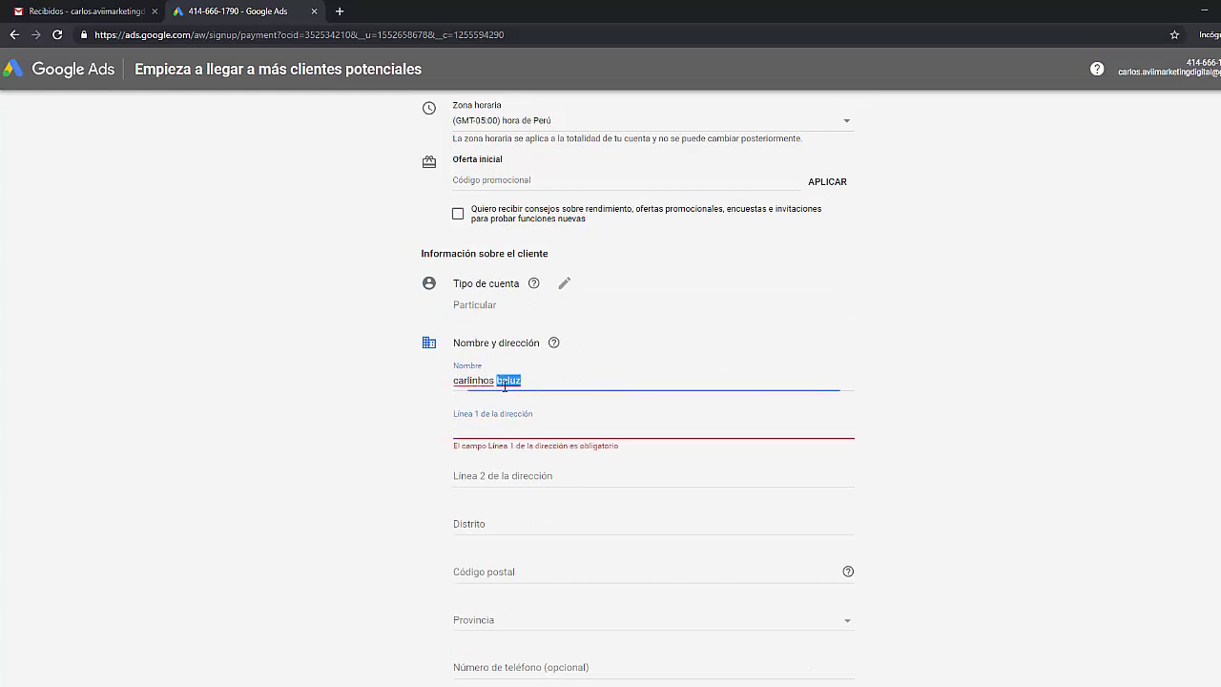
triple_click(505, 381)
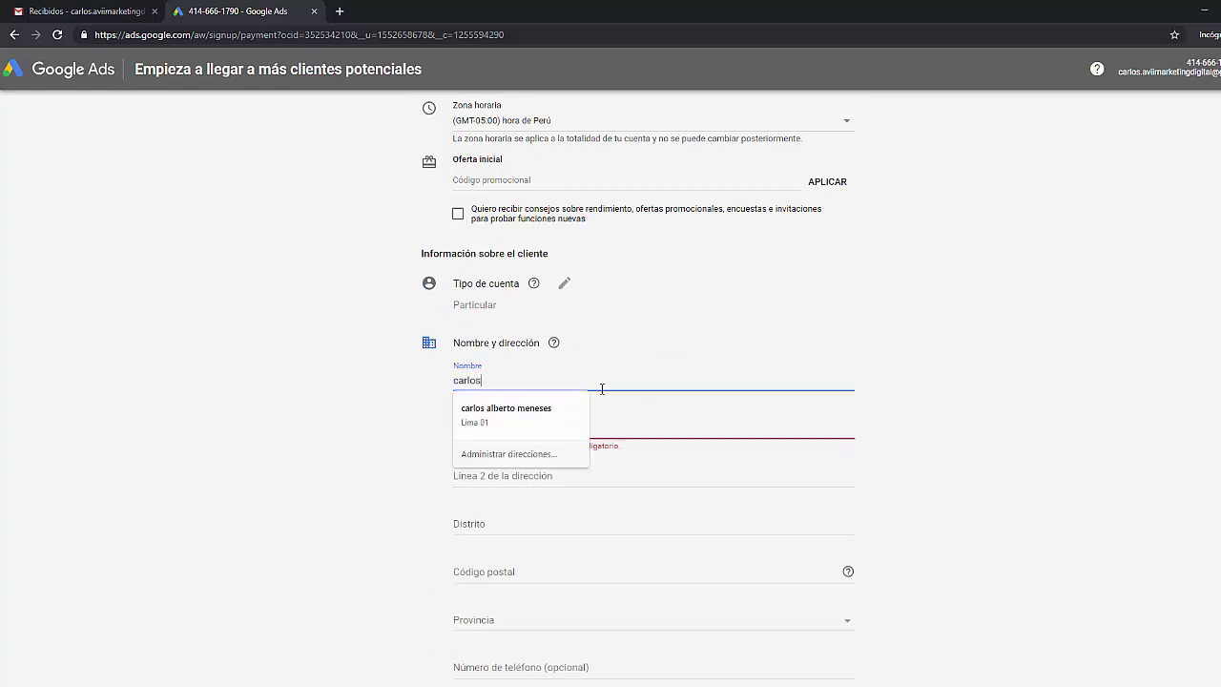
key("Tab")
type("lima 01")
key("BackSpace")
key("BackSpace")
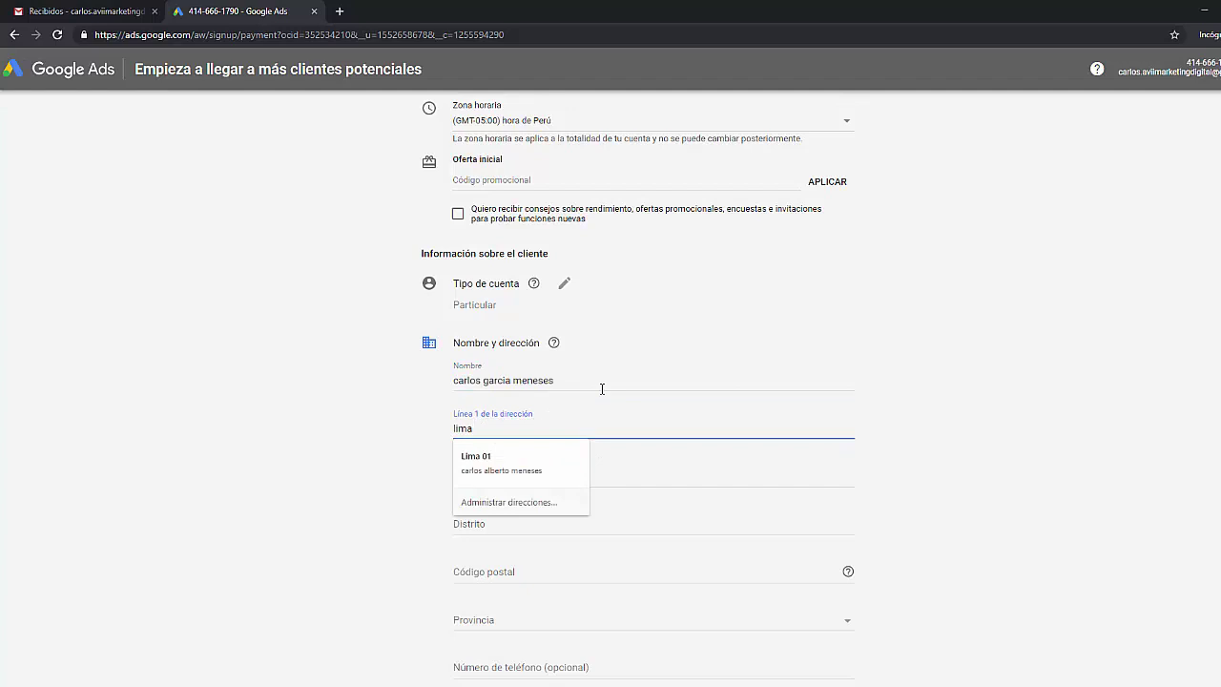
type("peru")
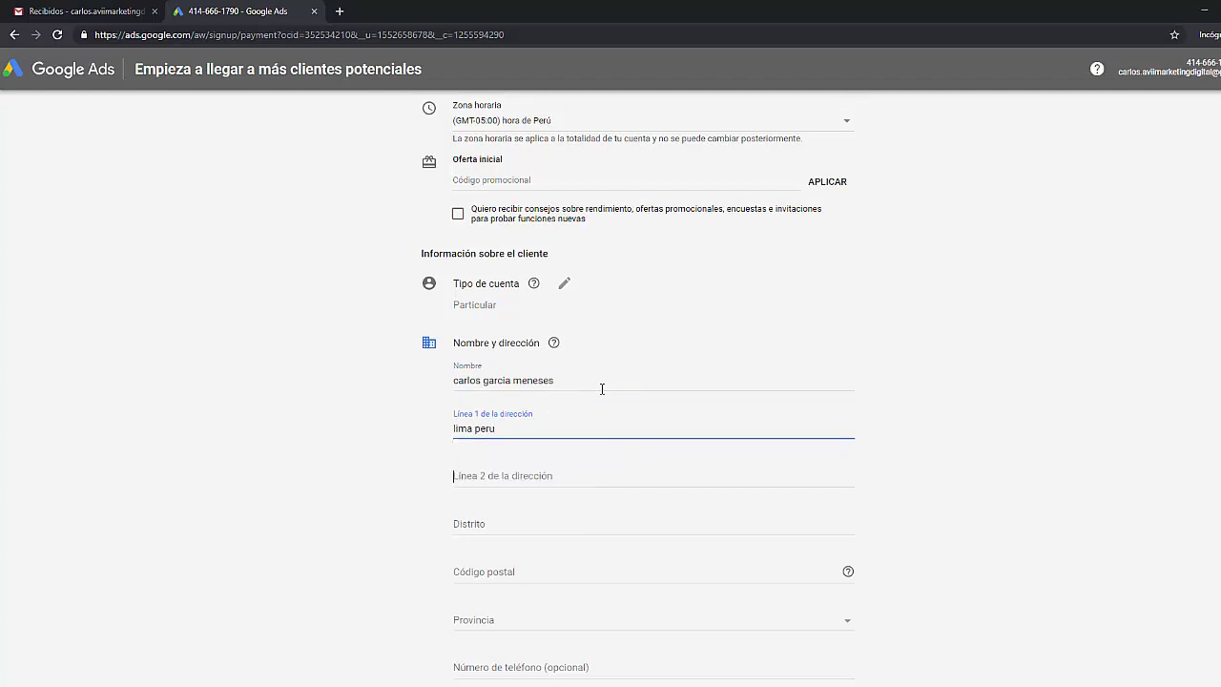
key("Tab")
type("lima peru")
key("Tab")
type("lima")
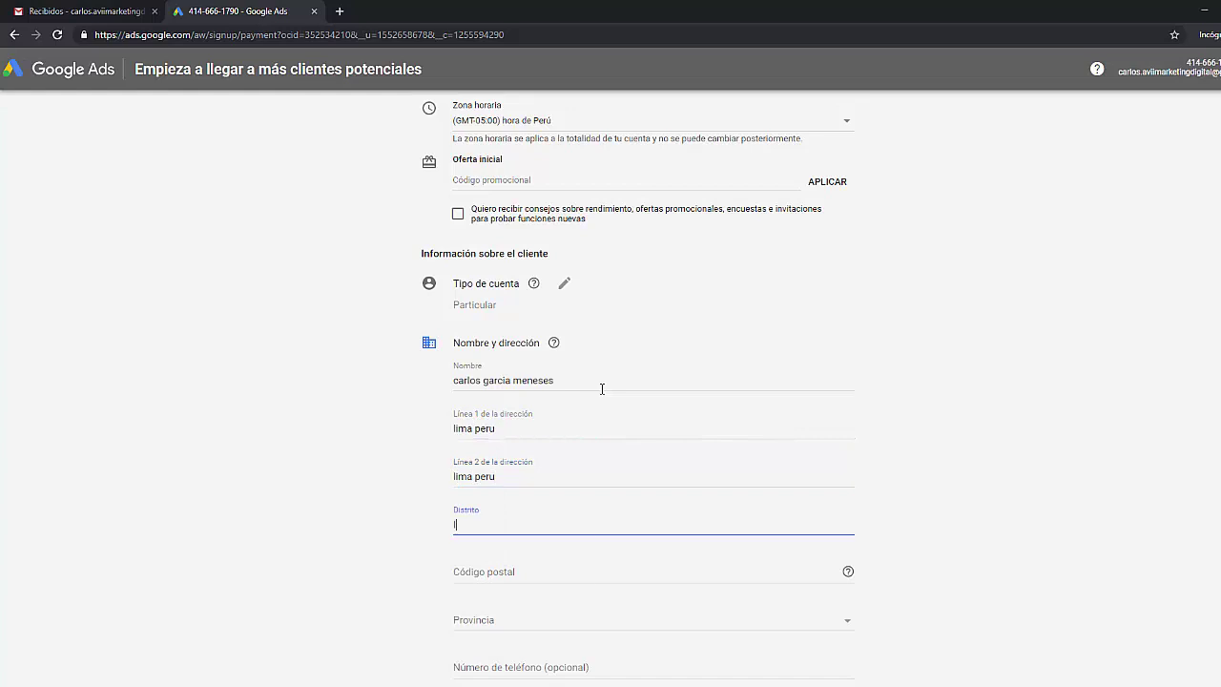
key("Tab")
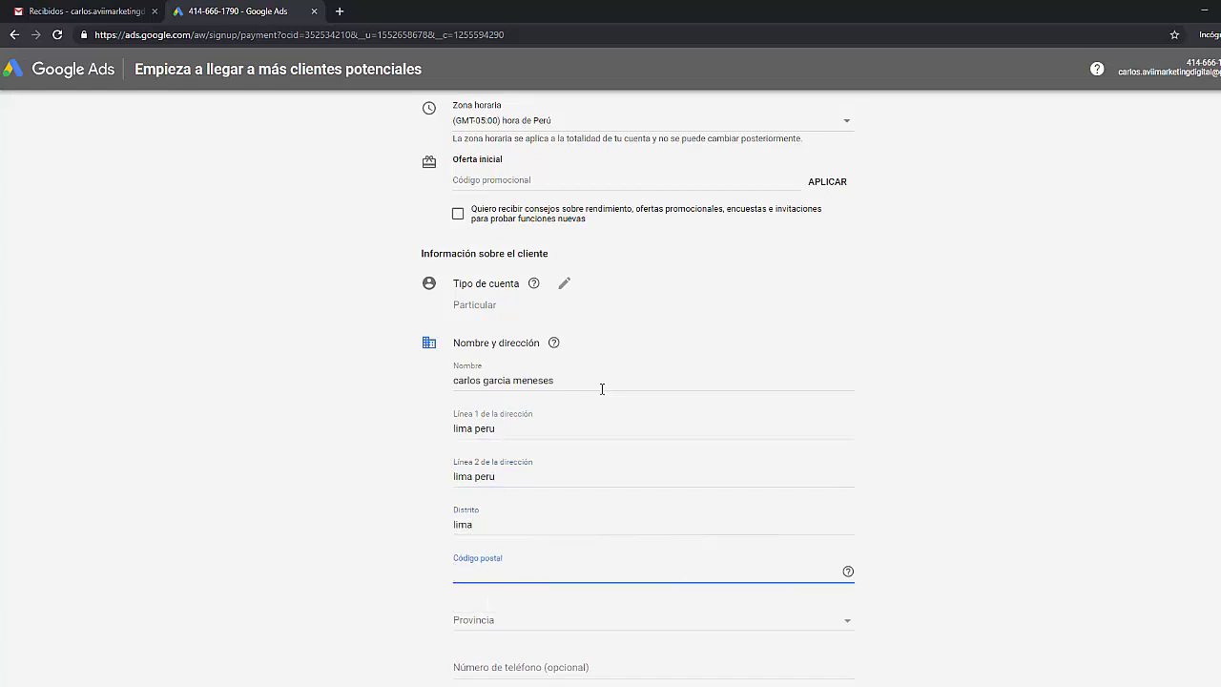
type("lima 01")
- Choose Lima as the province and move on to the payment card fields
scroll(602, 388, "down", 2)
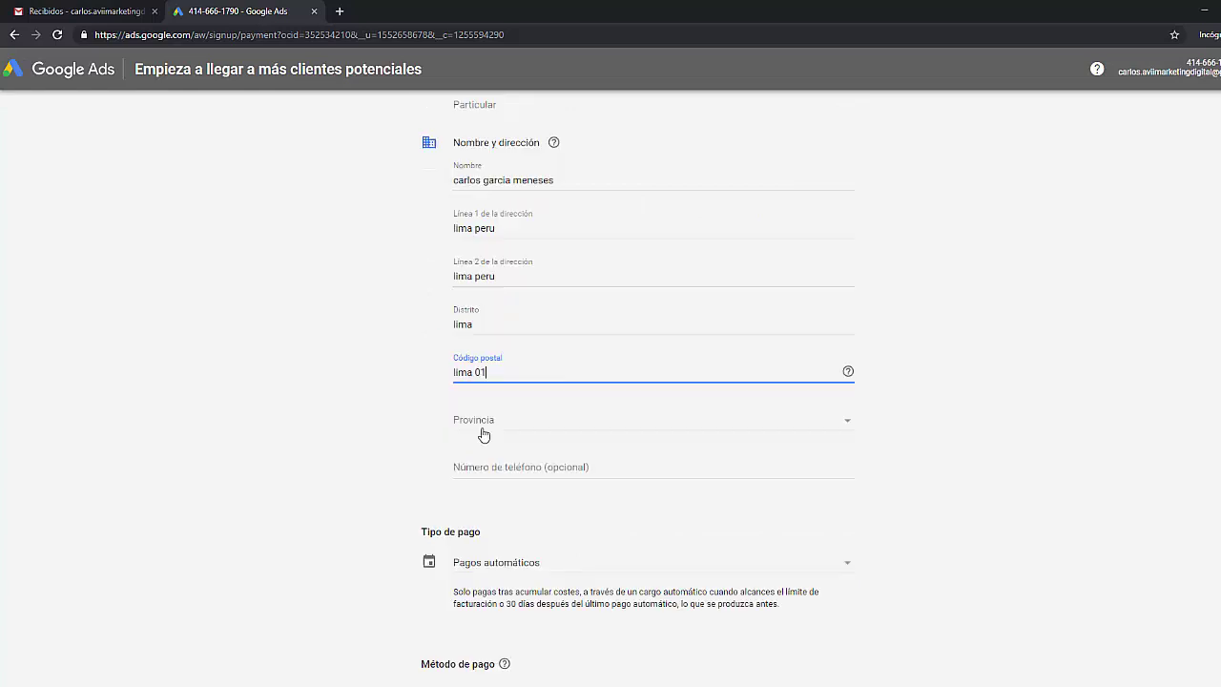
left_click(493, 425)
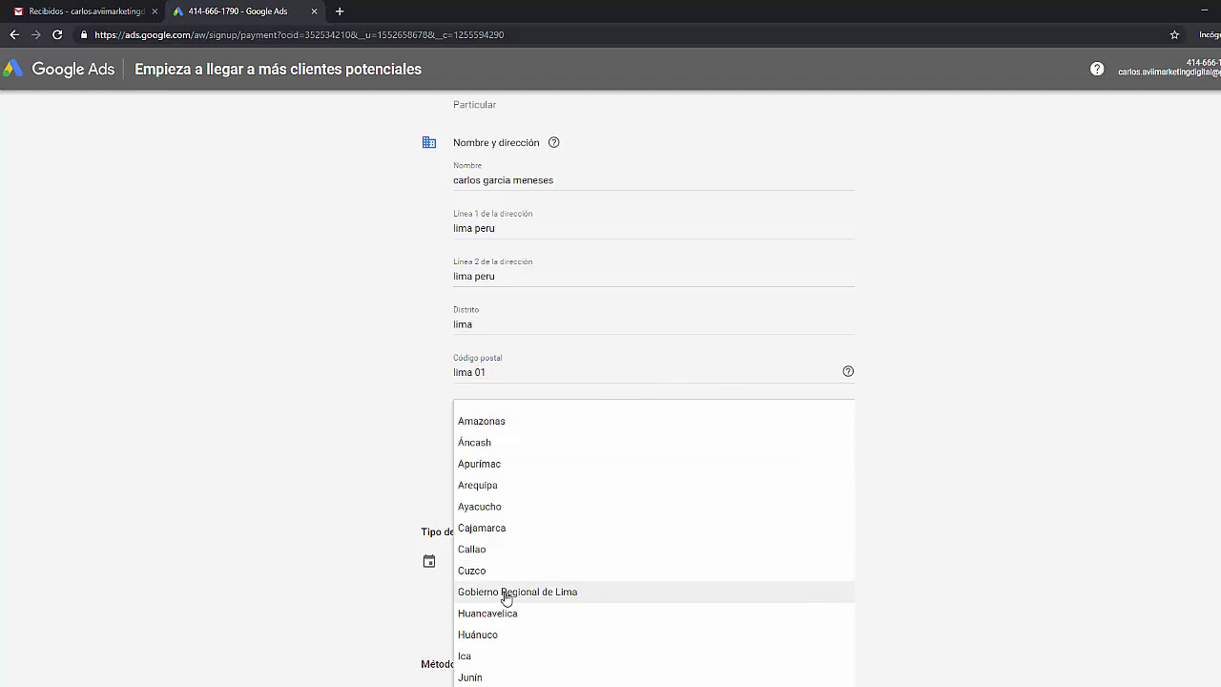
left_click(518, 592)
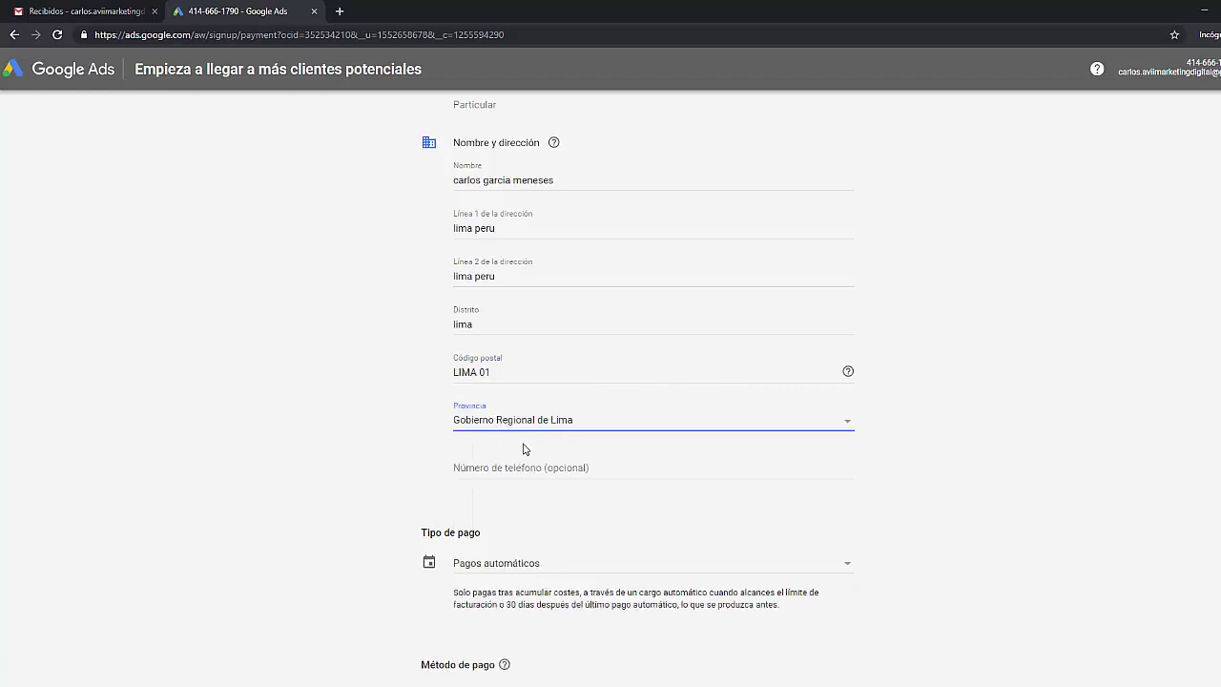
left_click(423, 457)
scroll(439, 448, "down", 2)
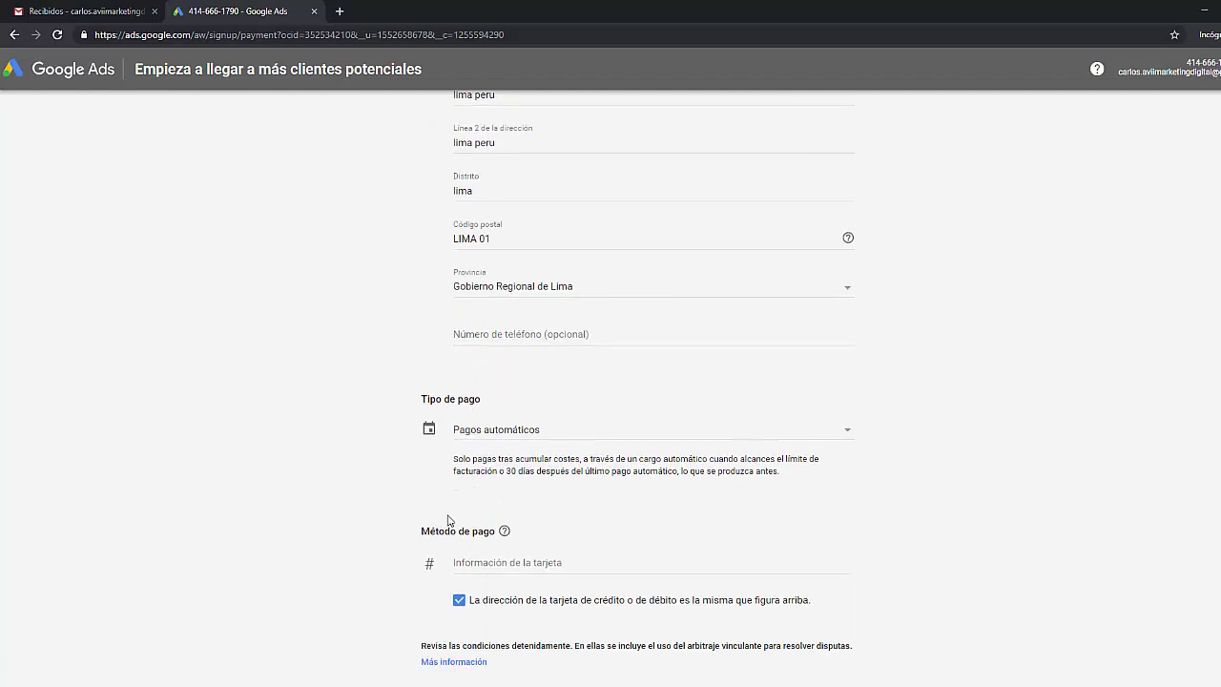
left_click(479, 564)
scroll(493, 567, "down", 4)
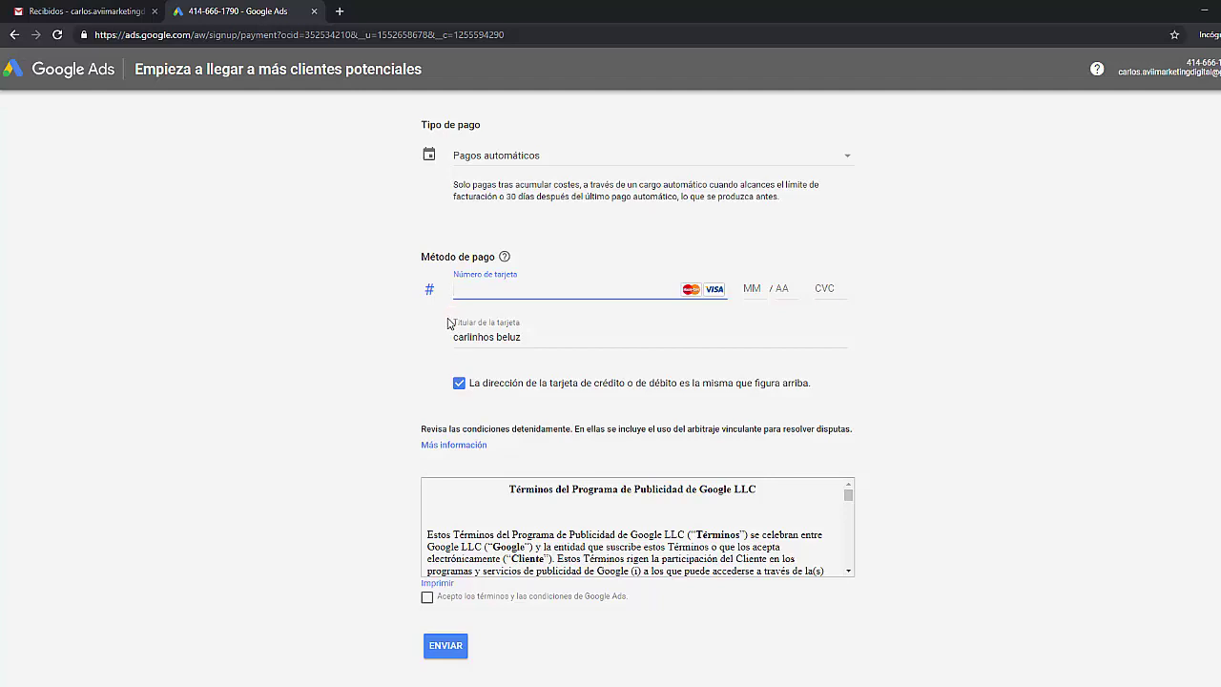
- Replace the prefilled cardholder name with the card holder's full name
triple_click(527, 339)
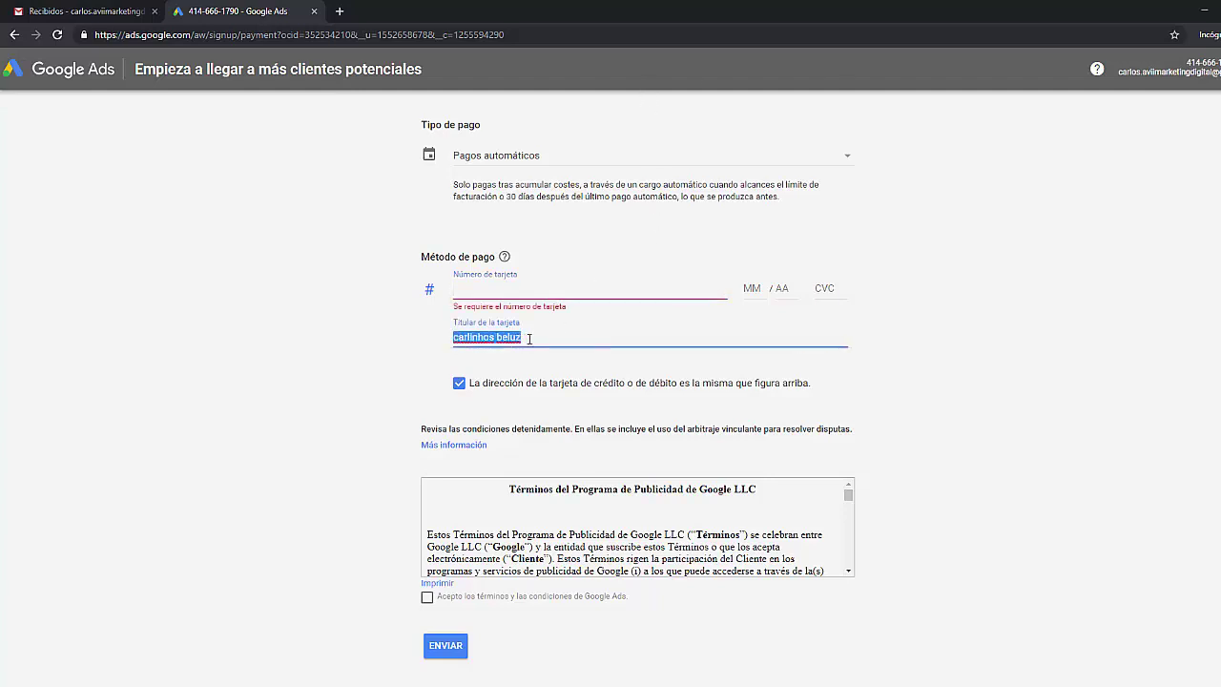
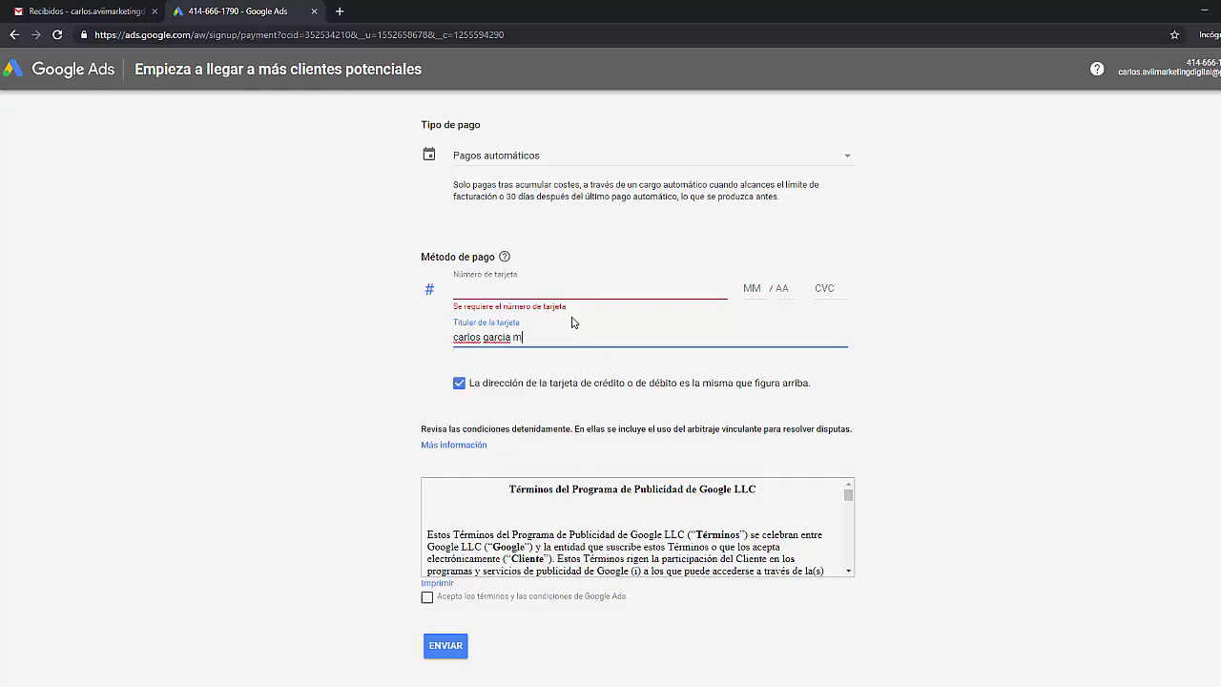
key("Down")
key("Return")
- Enter the card number and expiry date, accept the terms, and submit
left_click(490, 296)
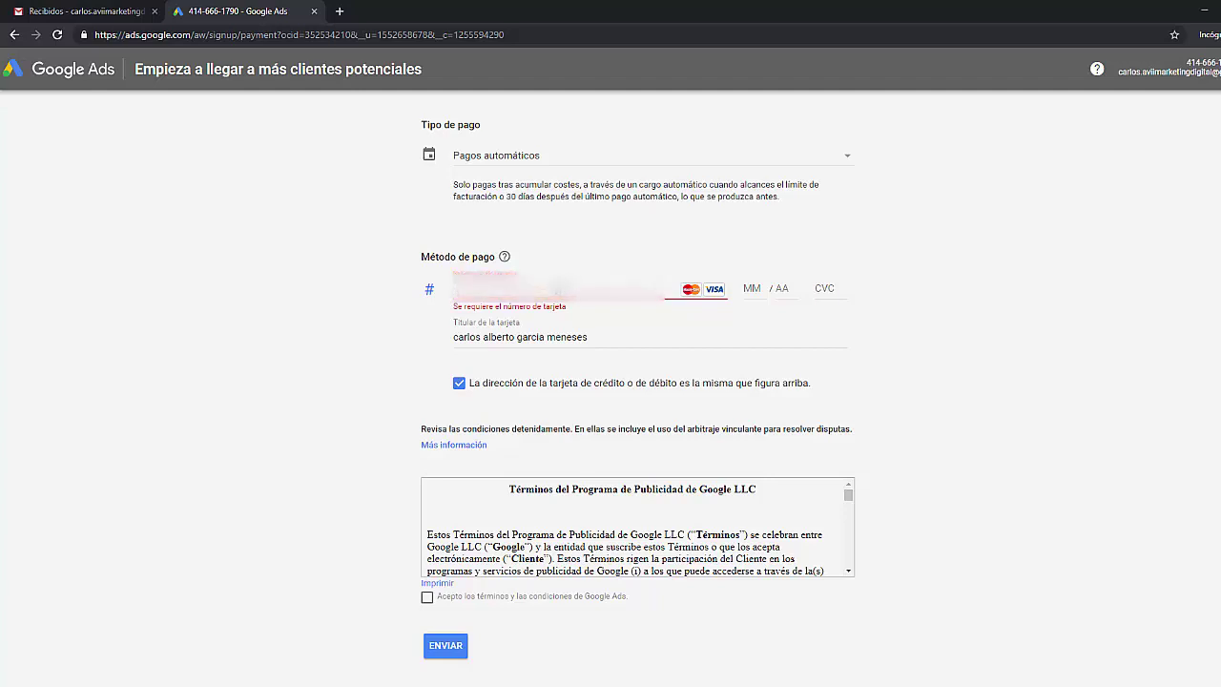
left_click(737, 287)
type("02 / ")
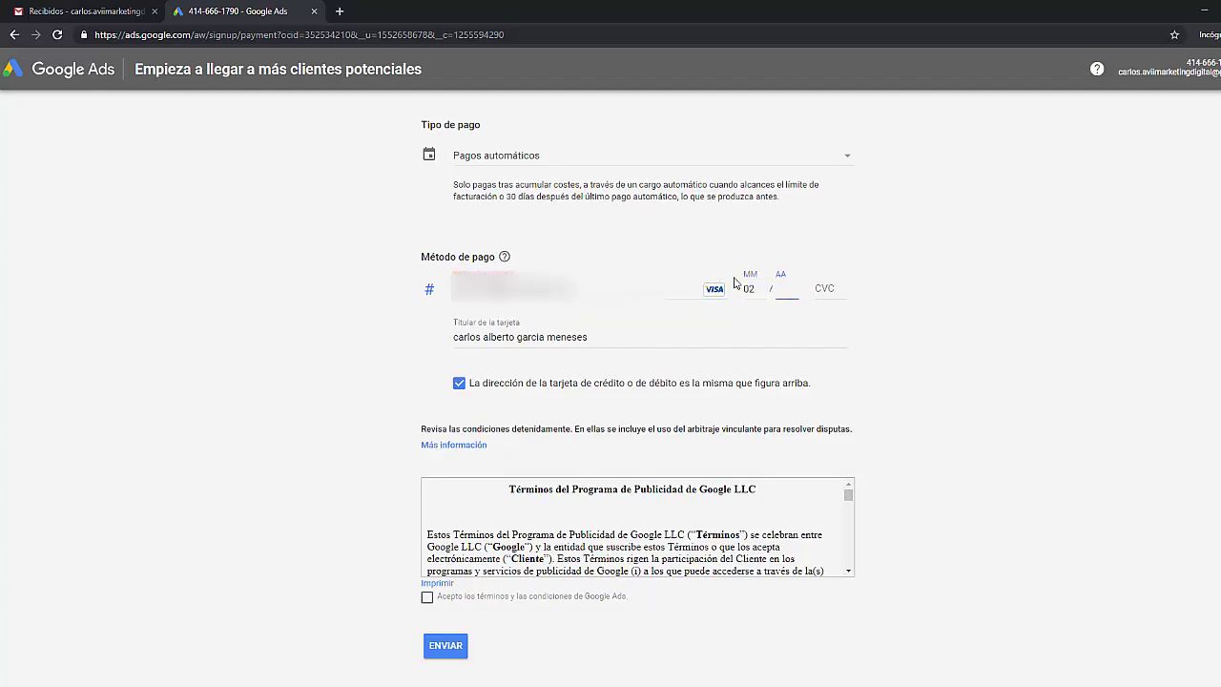
type("24")
left_click(406, 354)
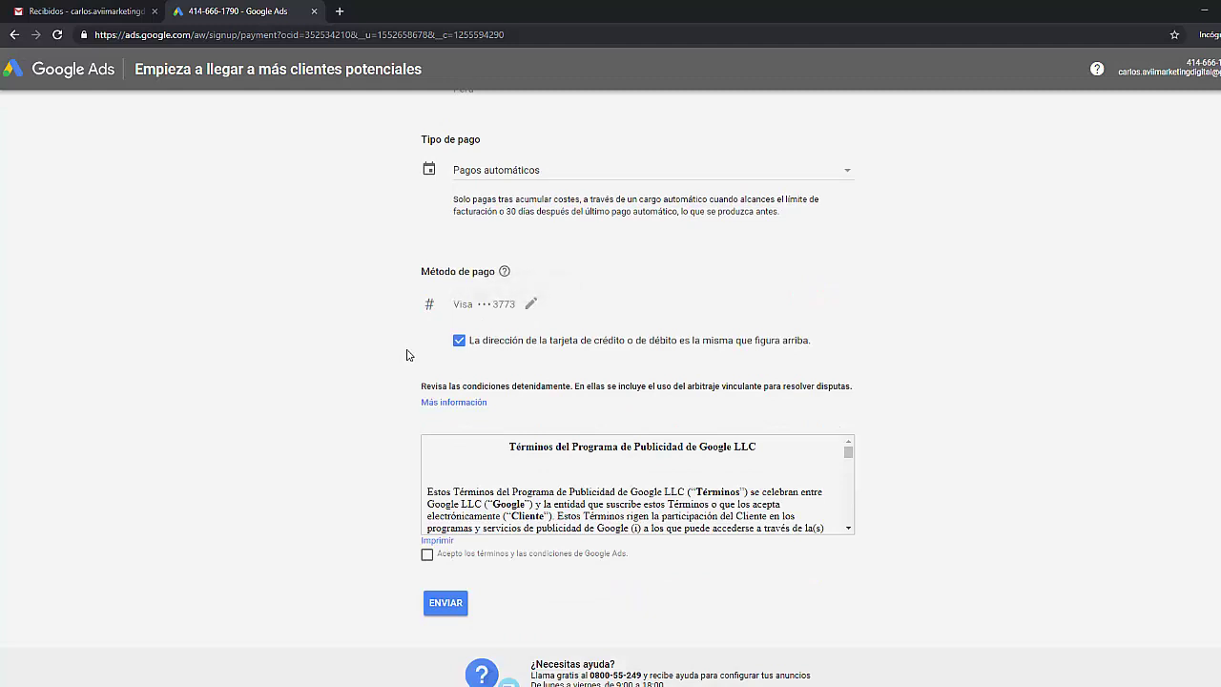
left_click(427, 556)
left_click(459, 607)
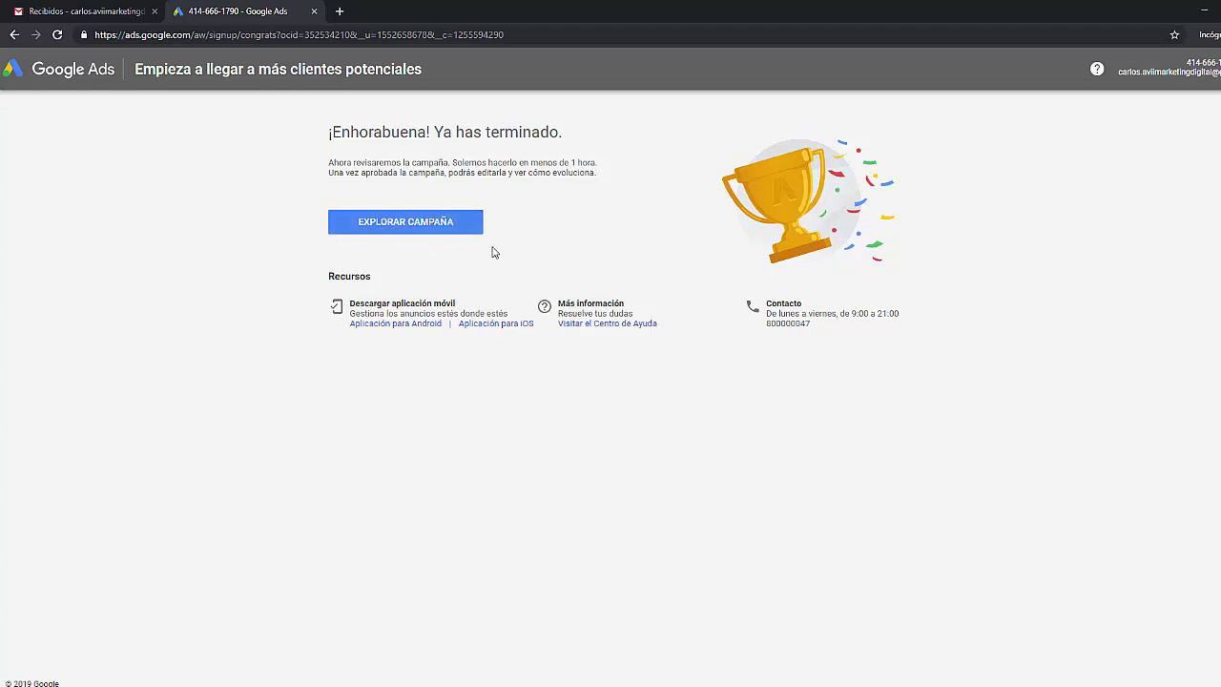
- Open the new campaign's overview, then the Campañas list showing Website traffic-Search-1
left_click(433, 225)
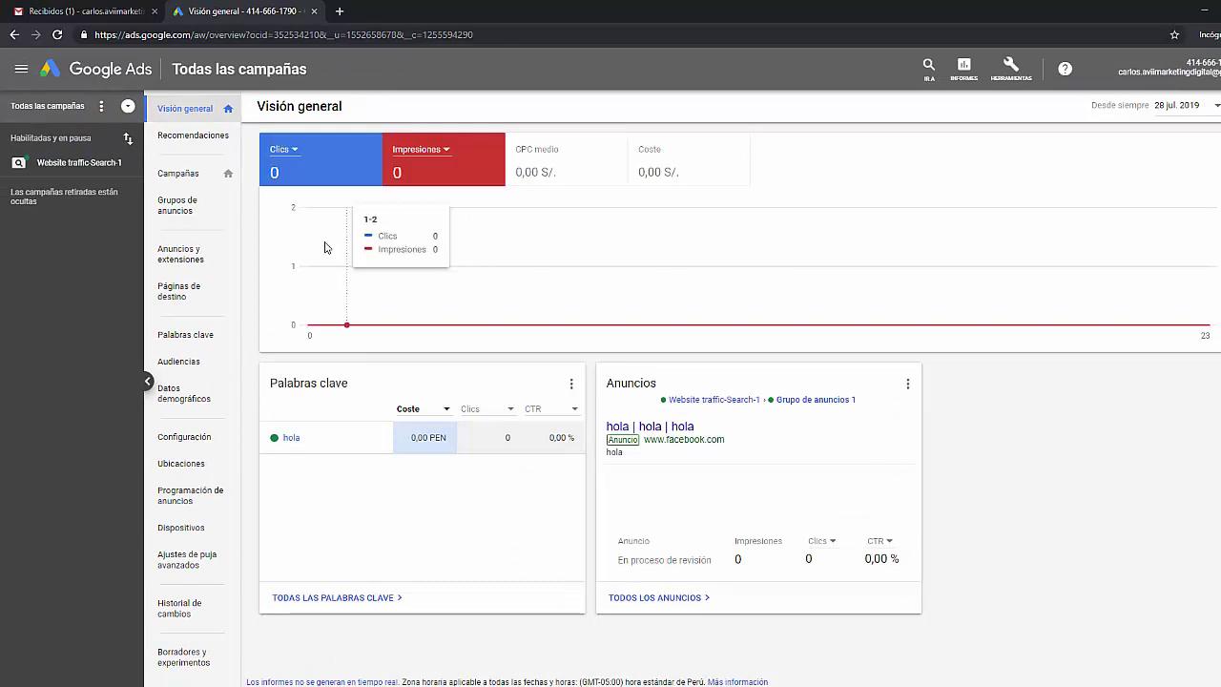
left_click(200, 179)
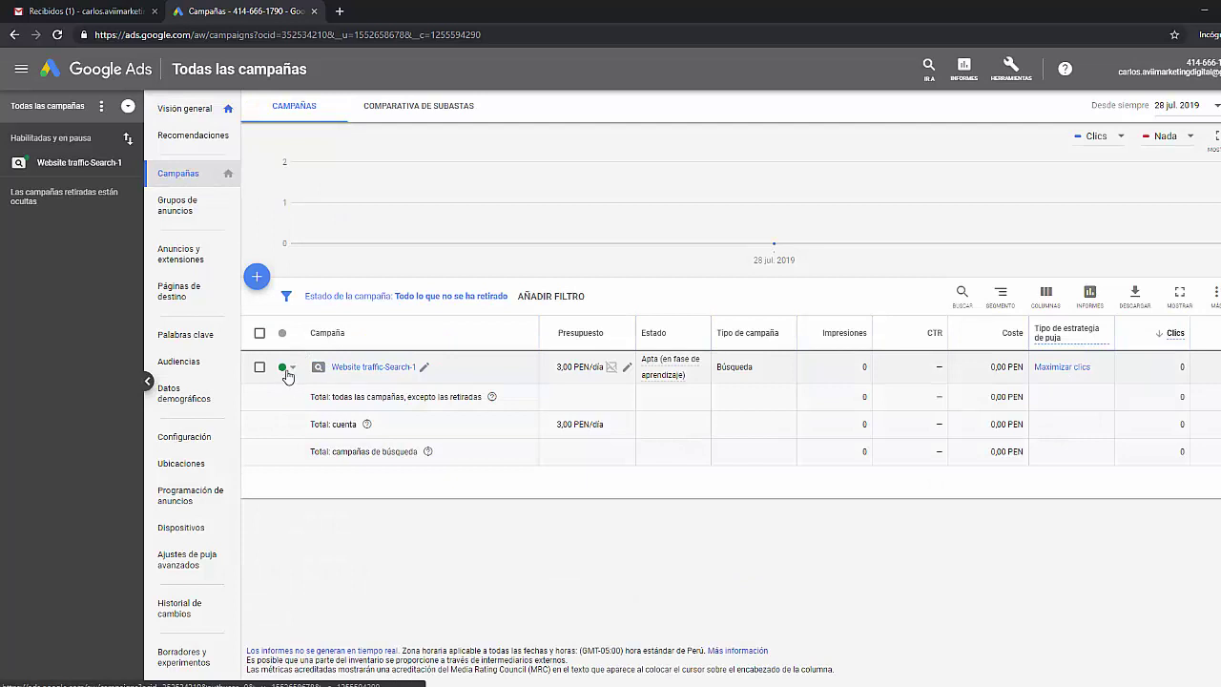
- Set Website traffic-Search-1's status to Pausar
left_click(291, 374)
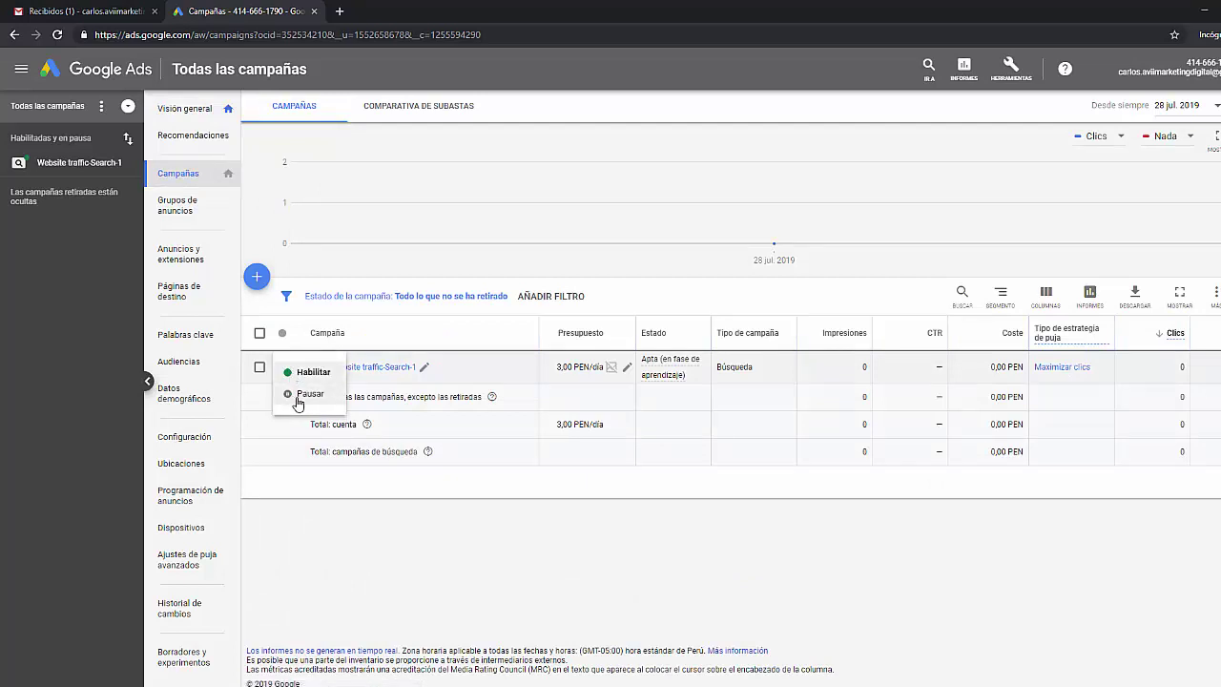
left_click(297, 397)
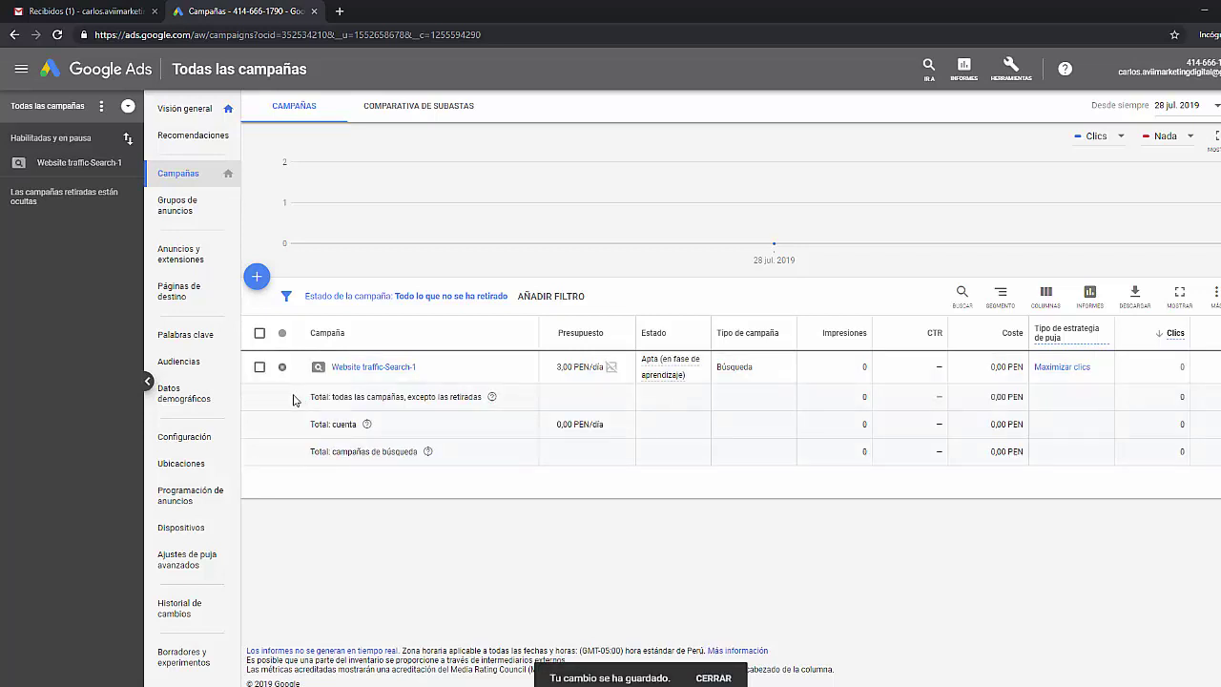